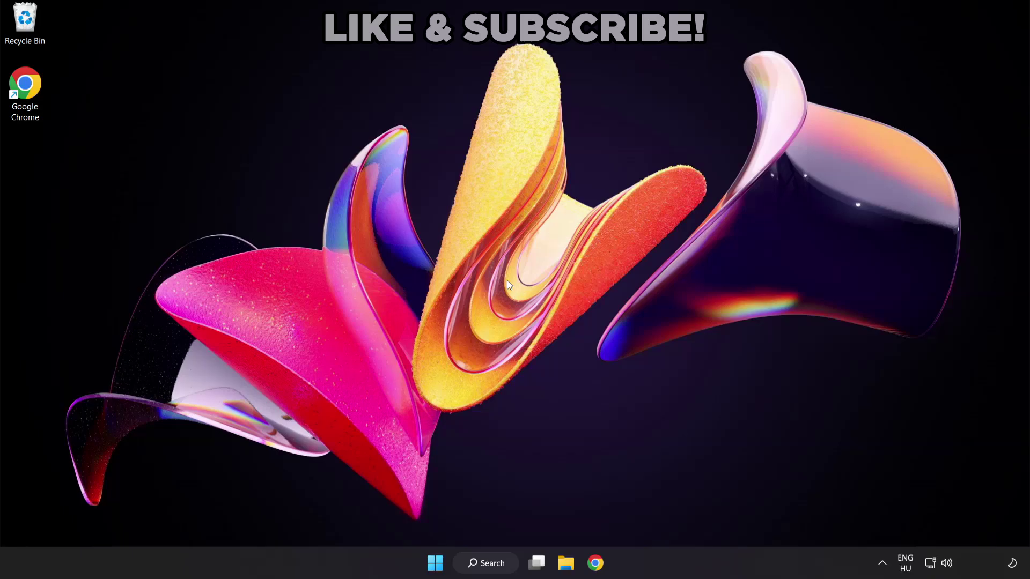
Step: Search Windows for 'device manager'
click(498, 569)
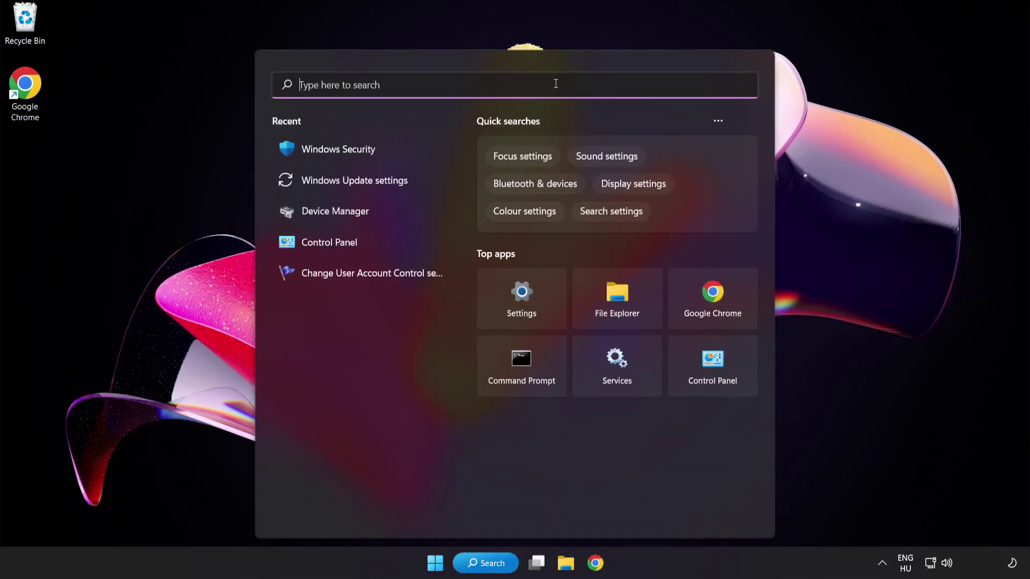
text(device manag)
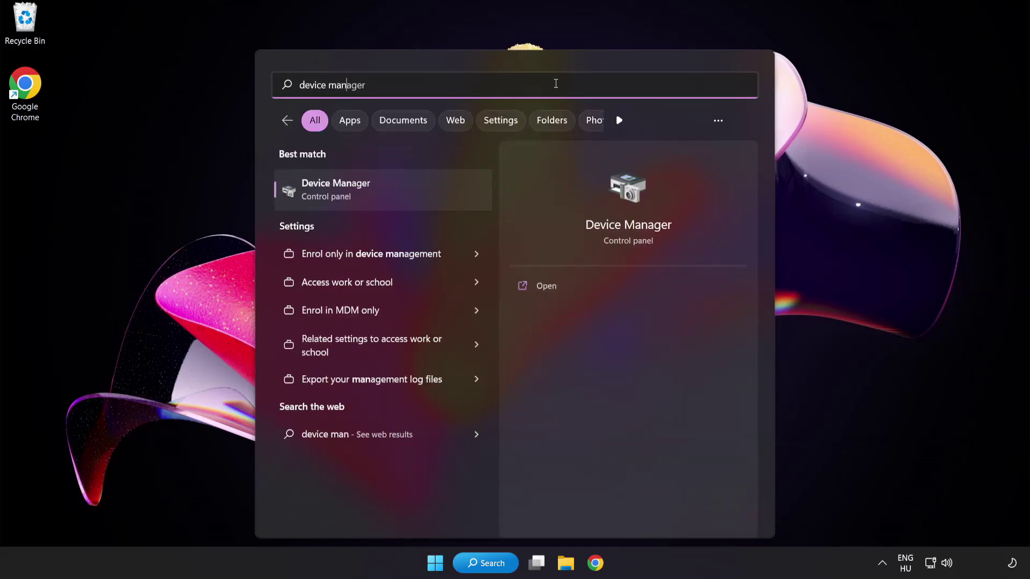
text(er)
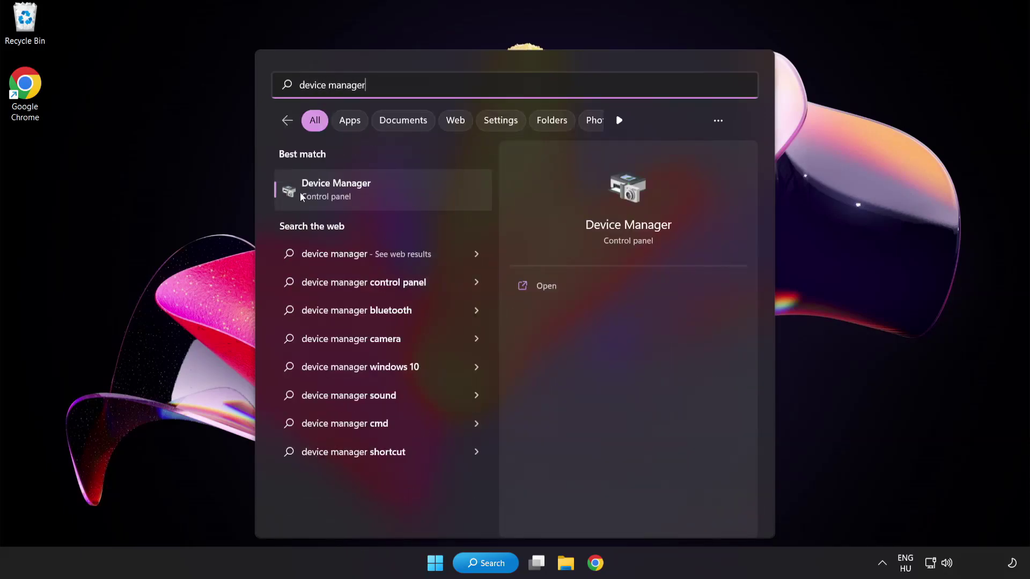
Step: Launch Device Manager, expand Display adapters and bring up the VMware SVGA 3D adapter's actions
click(411, 192)
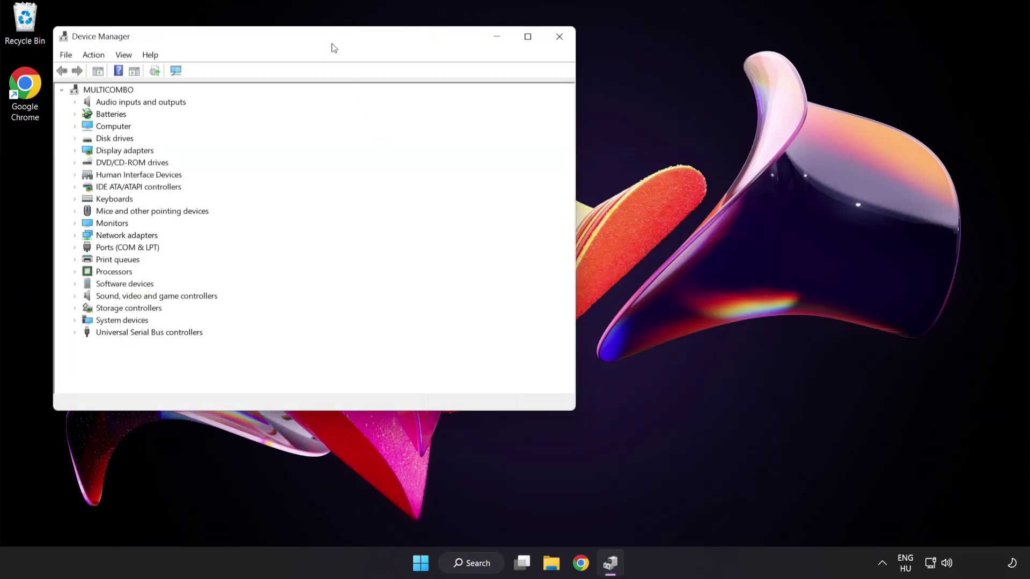
drag(333, 44, 503, 108)
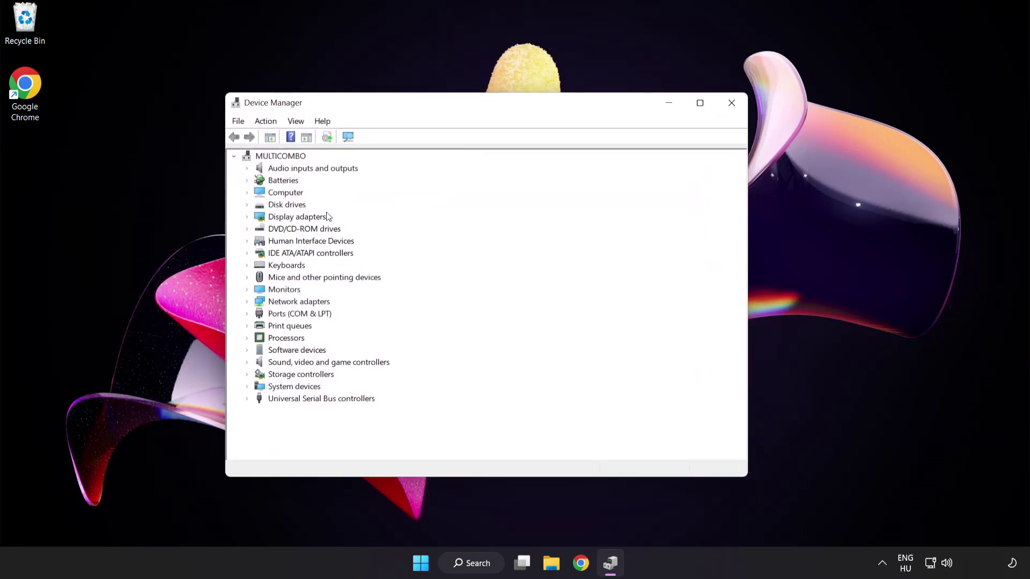
click(290, 220)
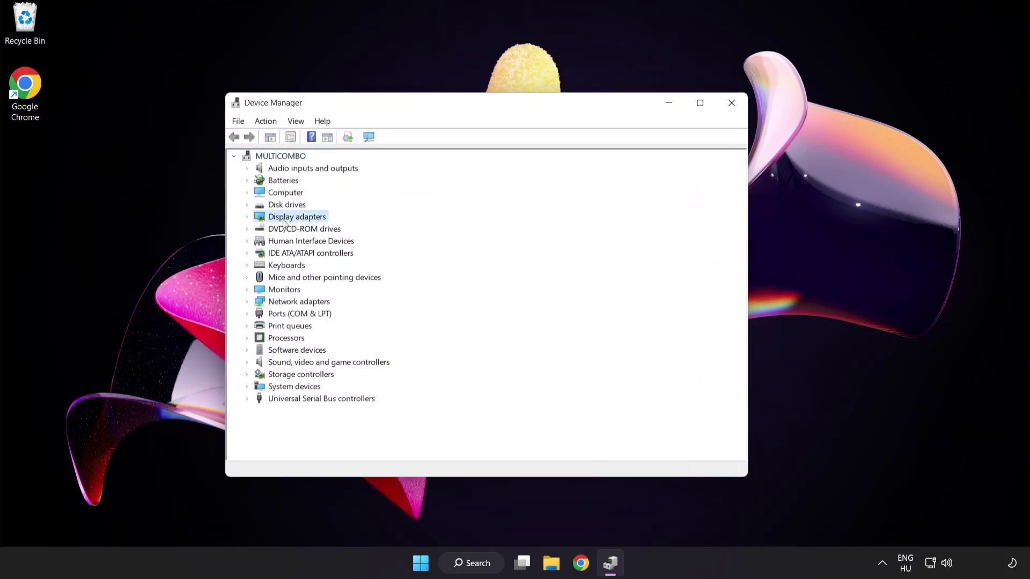
click(247, 218)
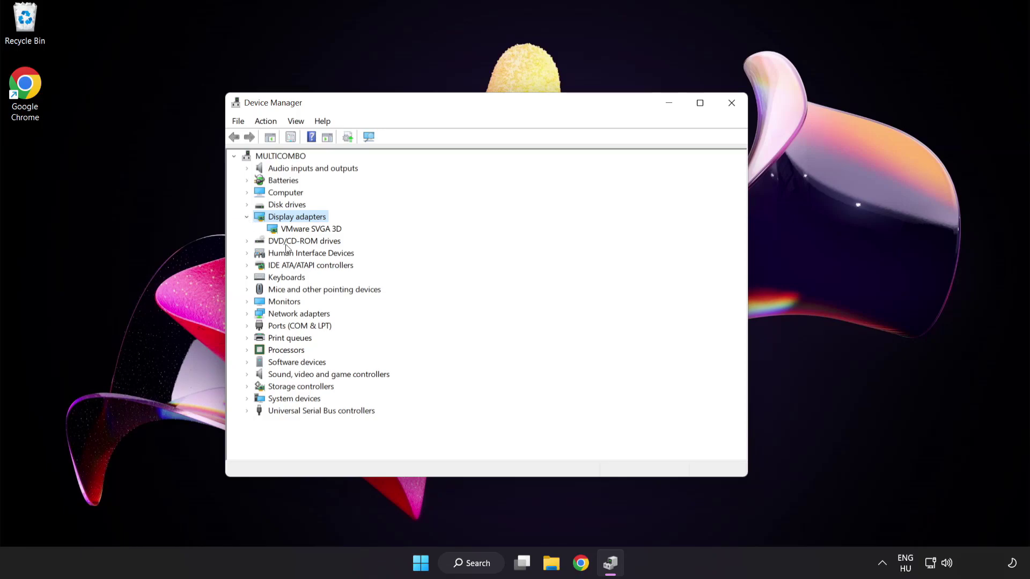
click(271, 227)
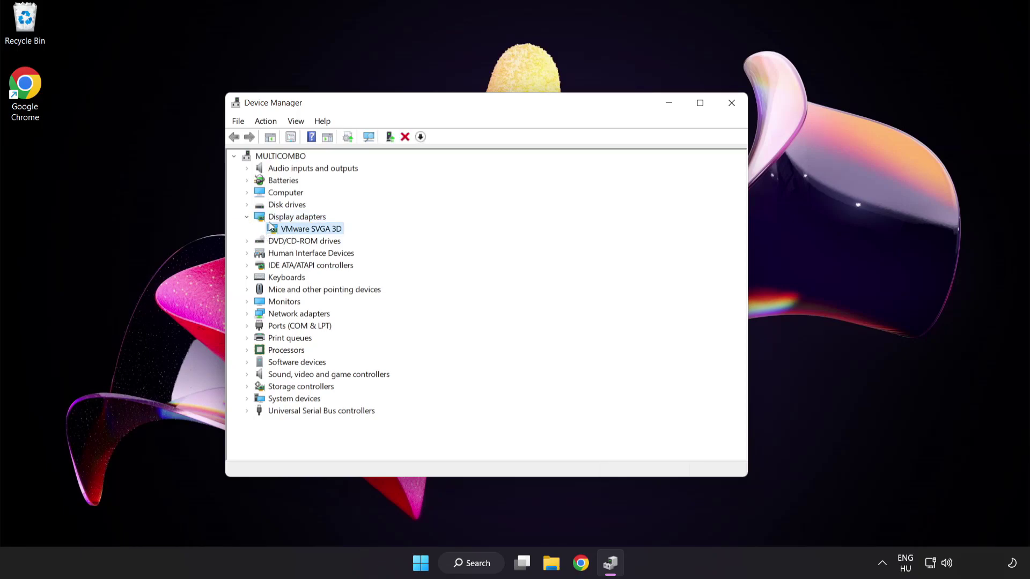
right_click(304, 230)
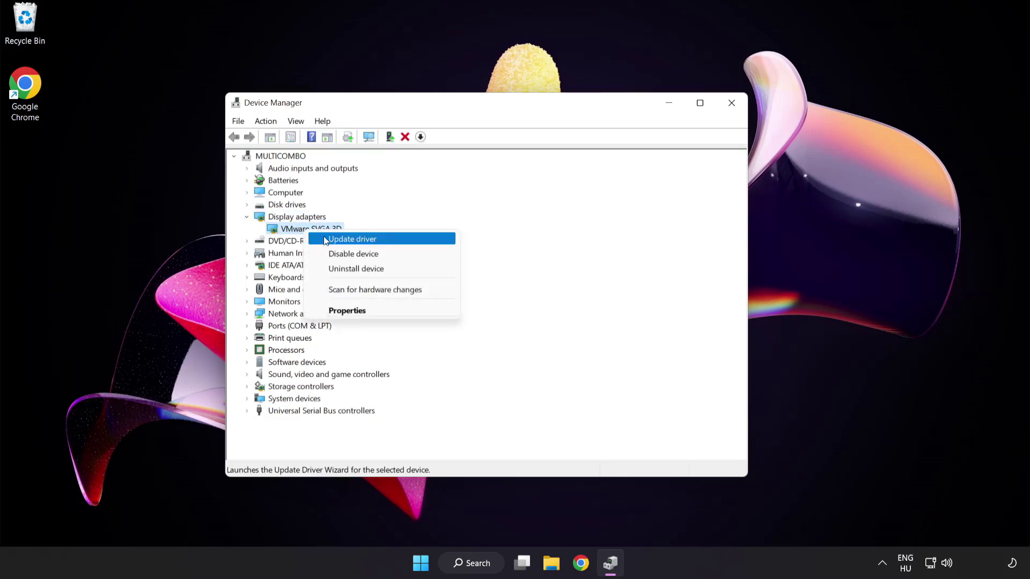
Step: Automatically update the VMware SVGA 3D driver, which is already the best, then close Device Manager
click(399, 239)
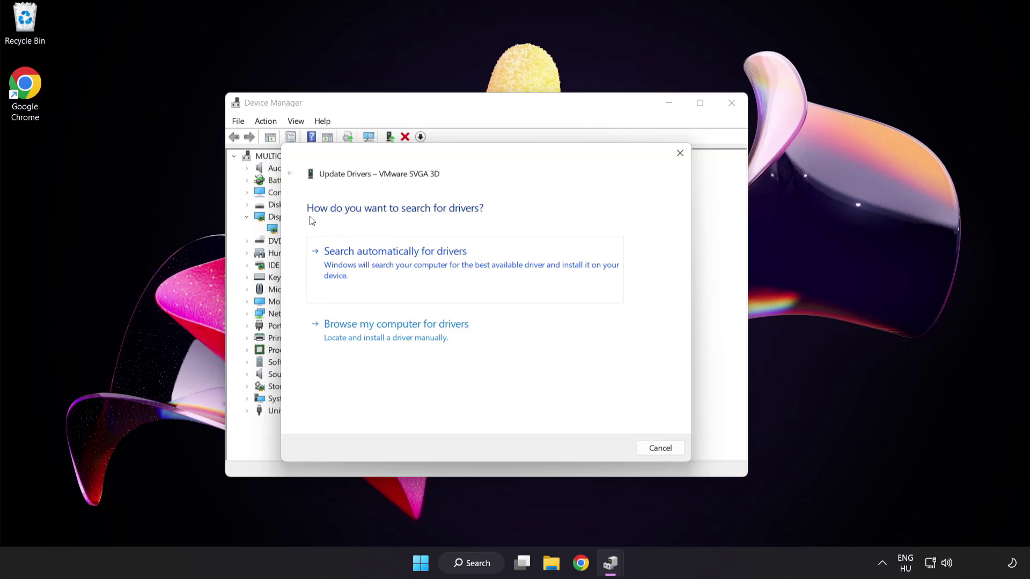
click(449, 266)
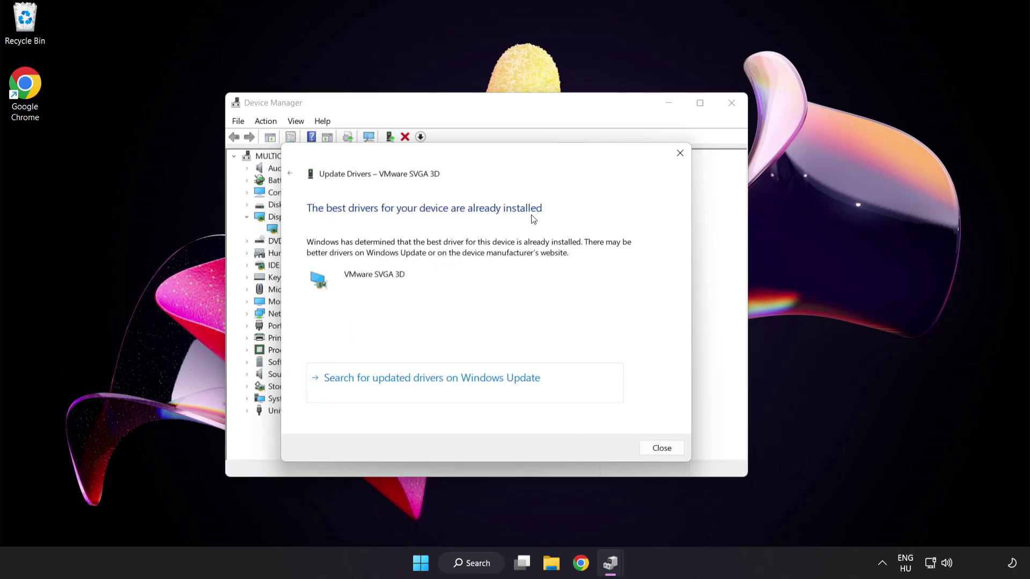
click(659, 449)
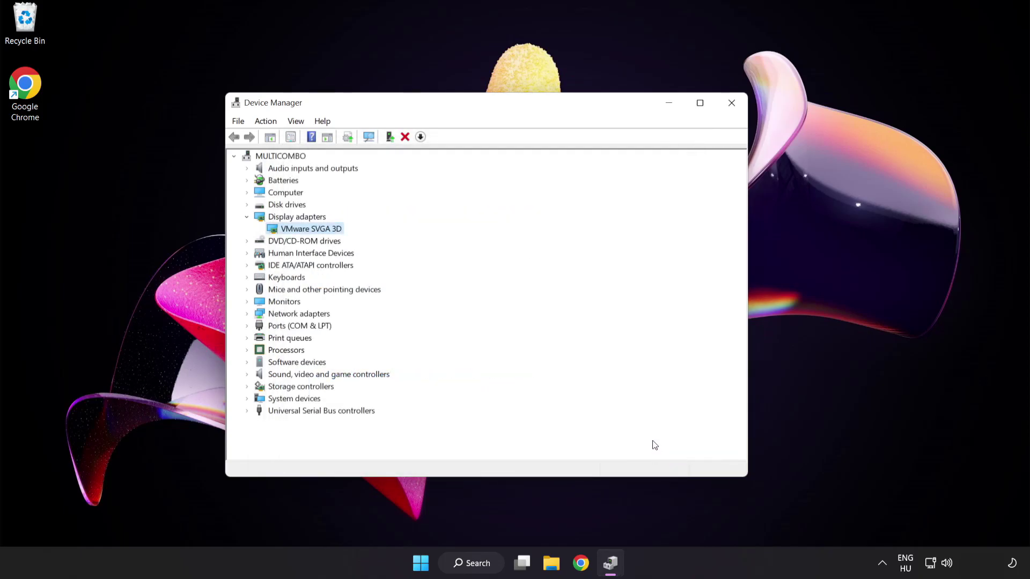
click(730, 104)
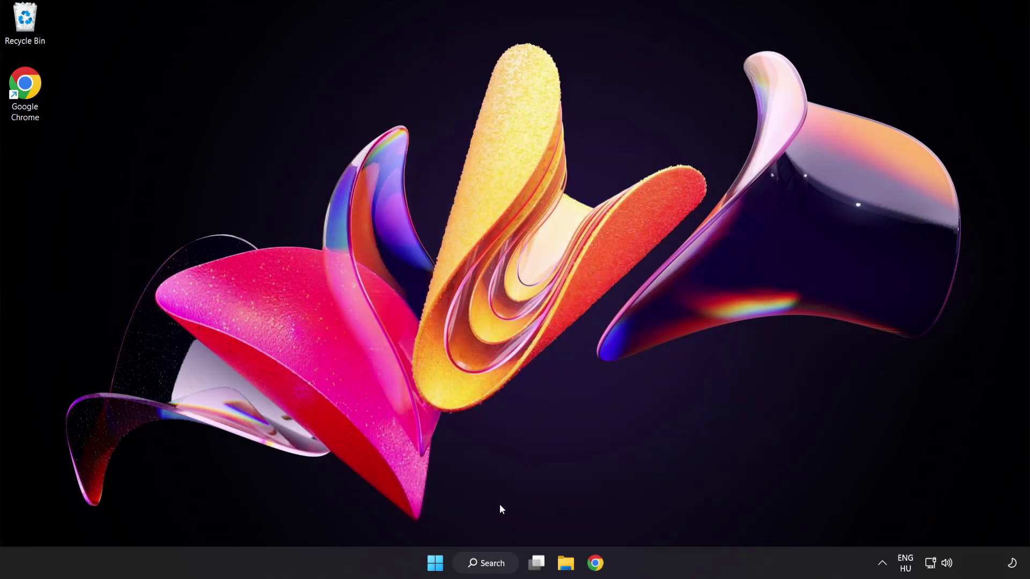
Step: Search for 'update' and open the Windows Update settings page
click(494, 566)
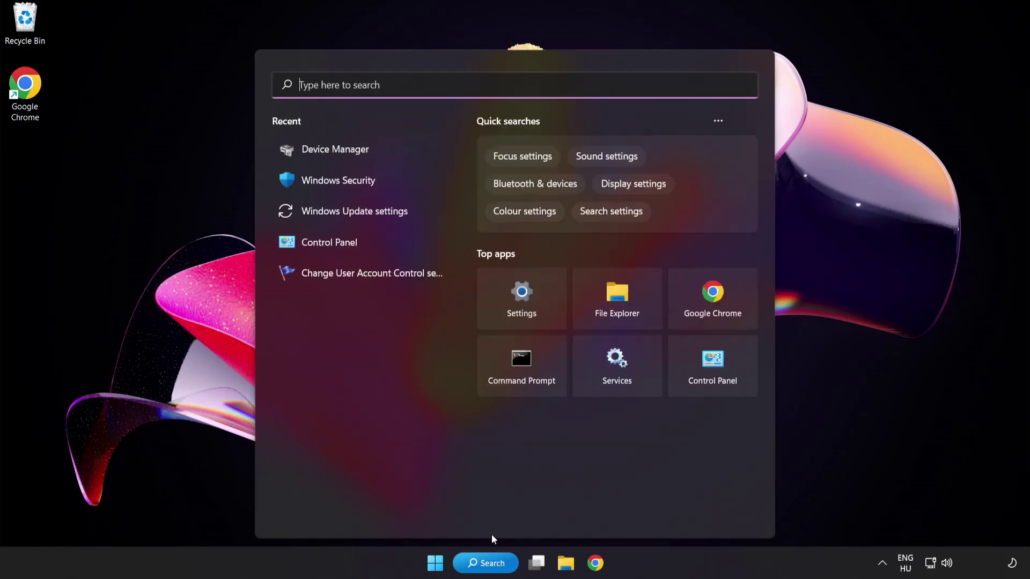
text(update)
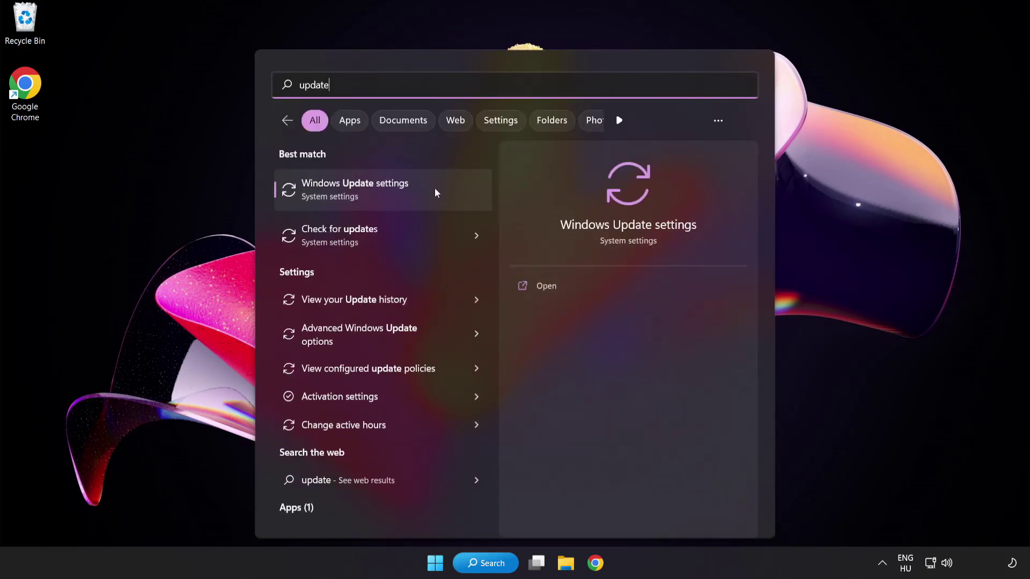
click(393, 195)
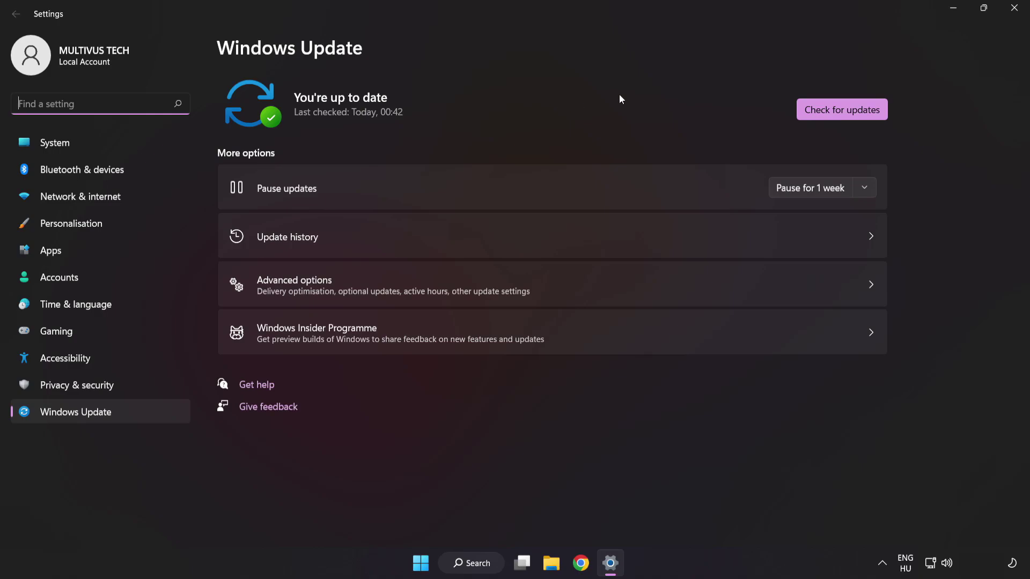
Step: Check for updates, confirming the PC is up to date, then close Settings
click(839, 116)
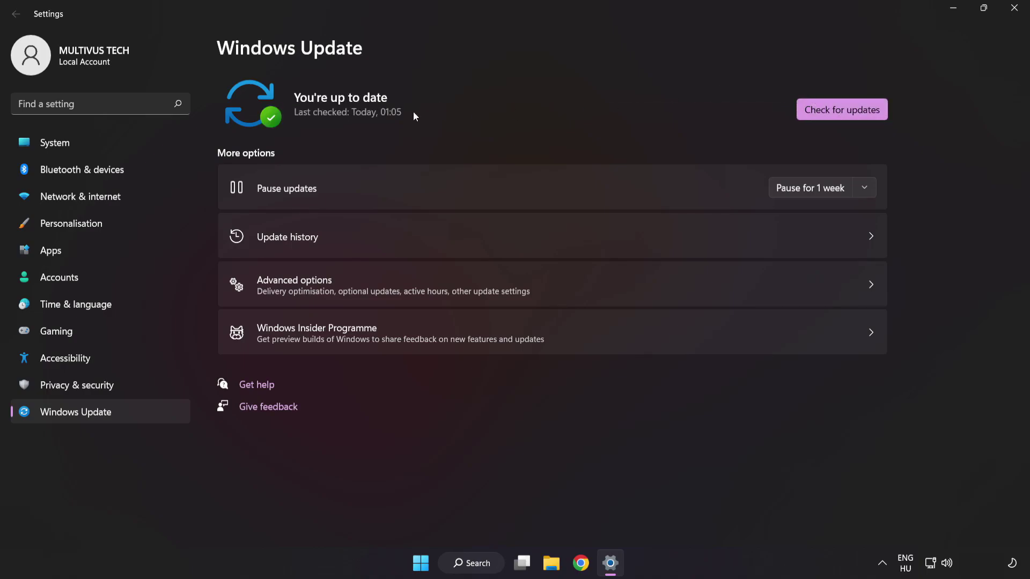
click(1013, 15)
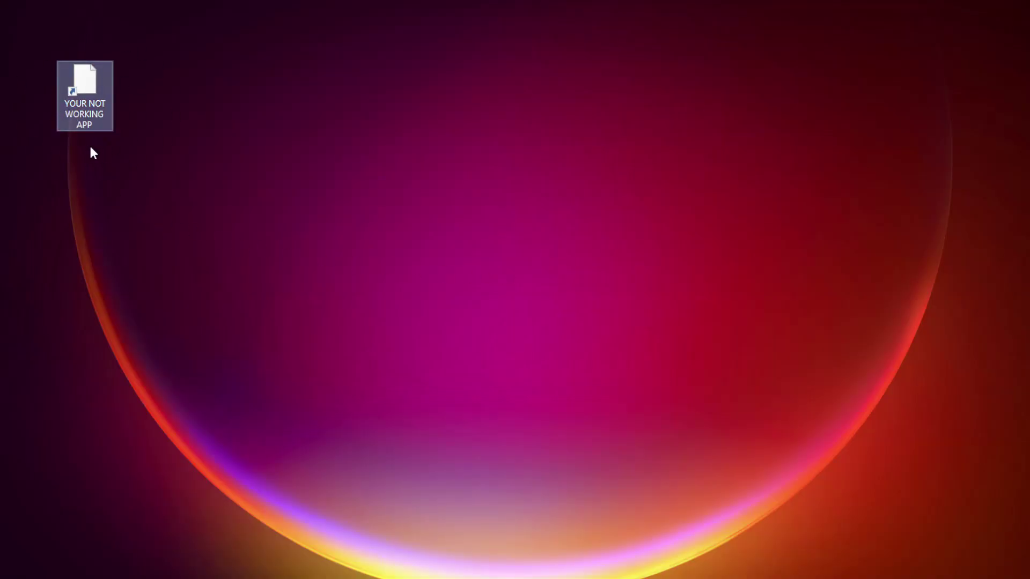
Step: Open the Properties of the YOUR NOT WORKING APP desktop shortcut and centre the dialog
right_click(83, 76)
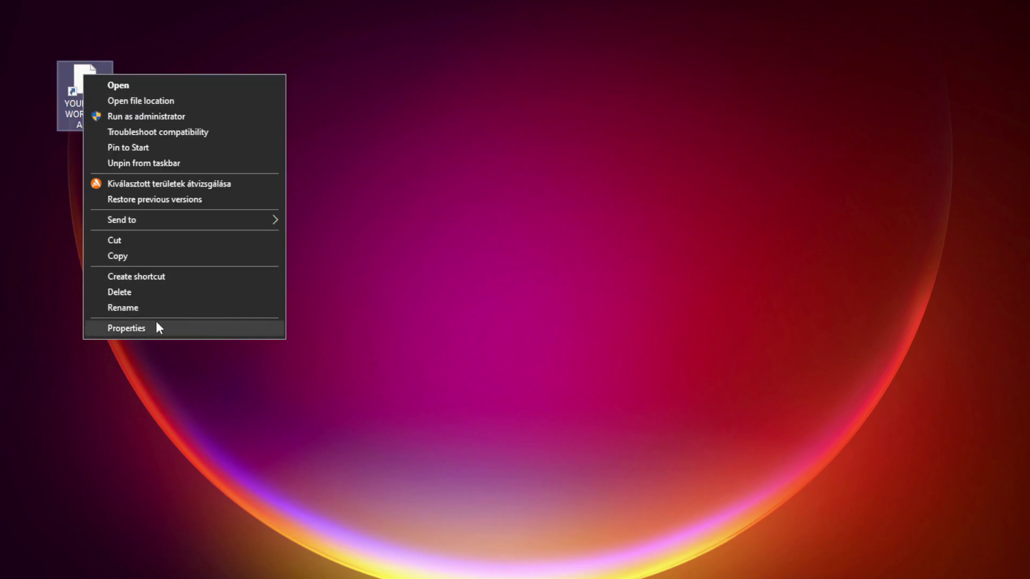
click(207, 330)
drag(230, 85, 523, 111)
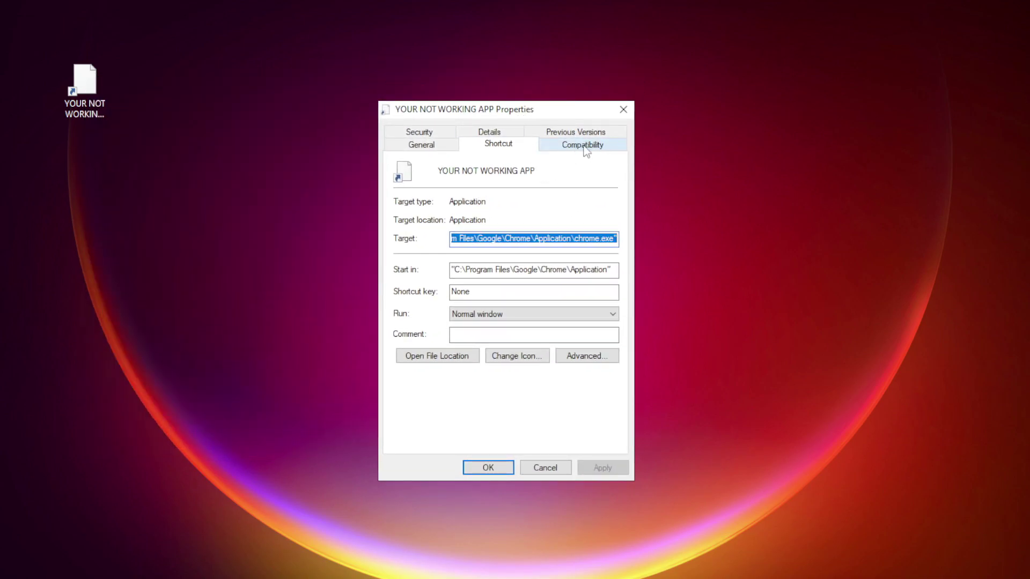
Step: Set the shortcut to Windows 8 compatibility mode, run as administrator, fullscreen optimizations off, and save
click(604, 153)
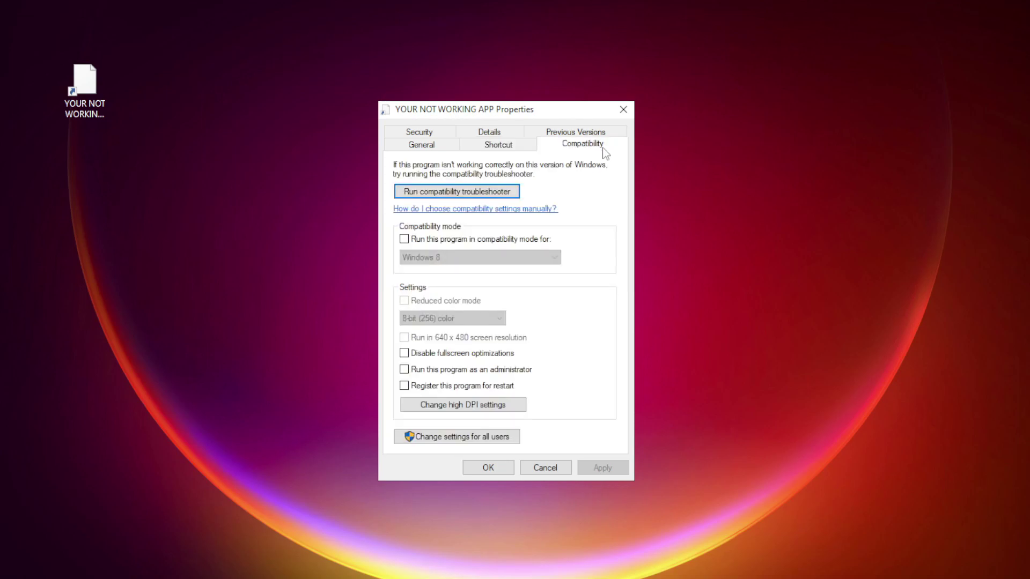
click(418, 240)
click(440, 255)
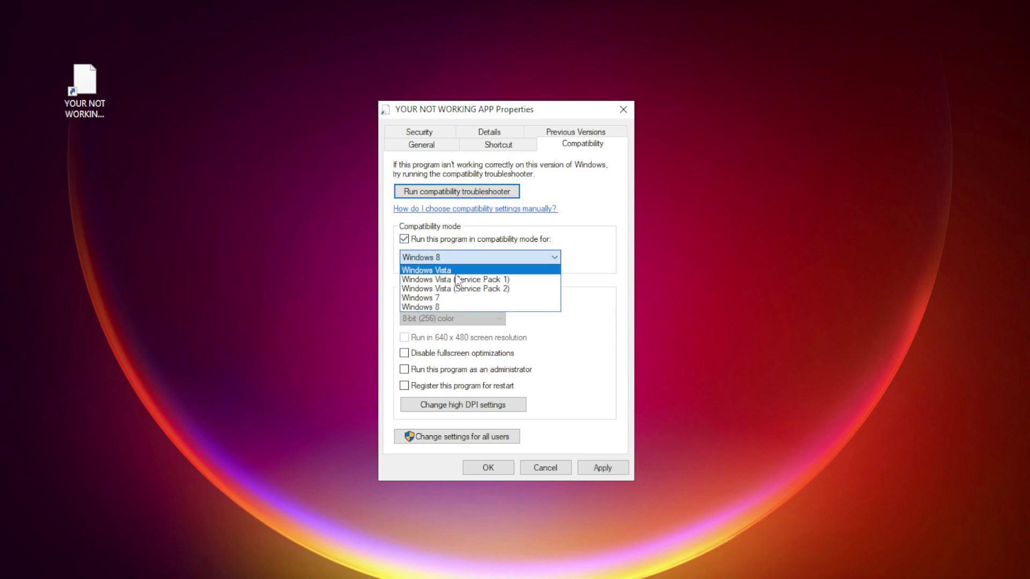
click(449, 305)
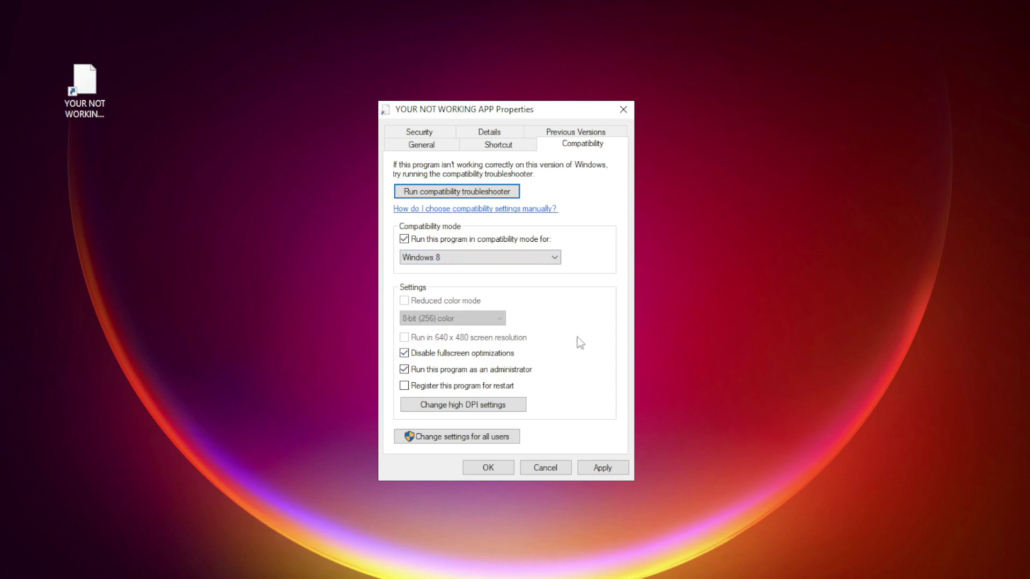
click(610, 470)
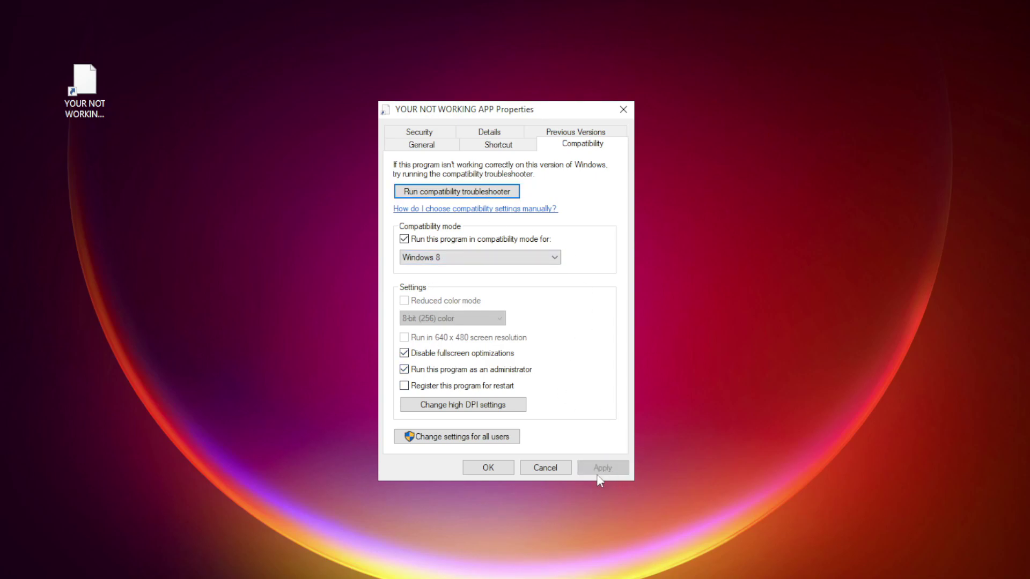
click(490, 471)
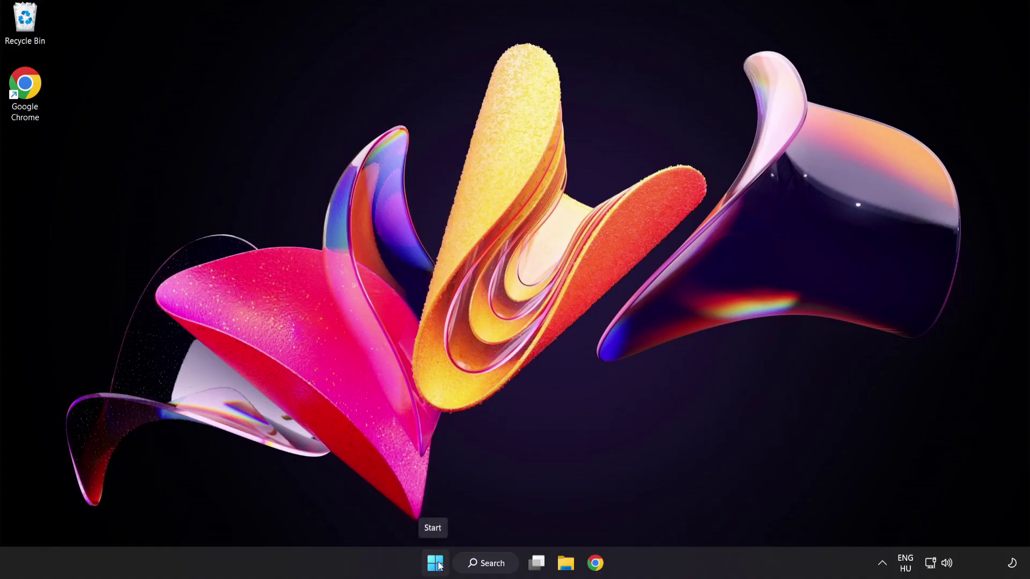
Step: Launch Task Manager from the Start button's Win+X menu
right_click(438, 566)
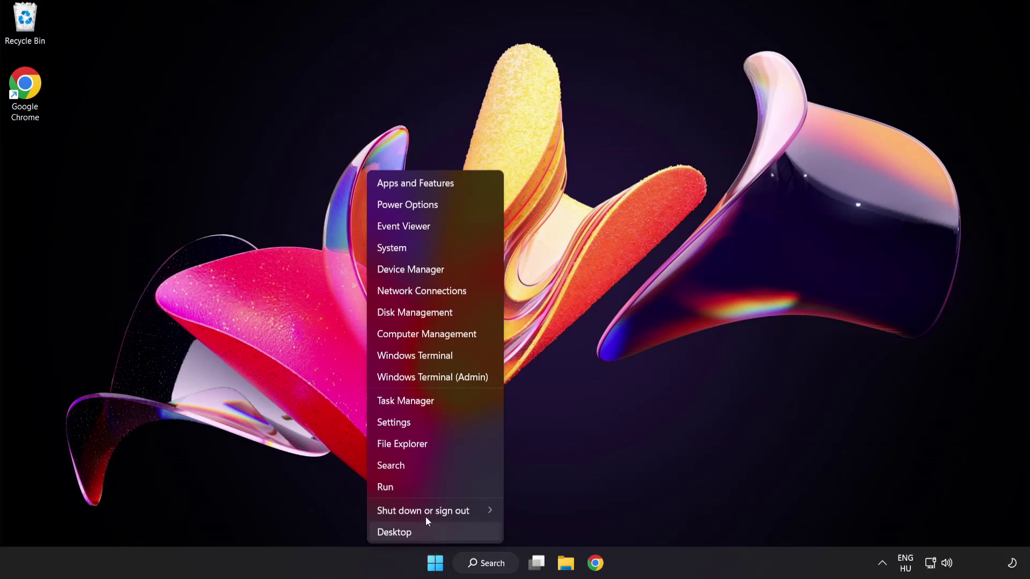
click(445, 401)
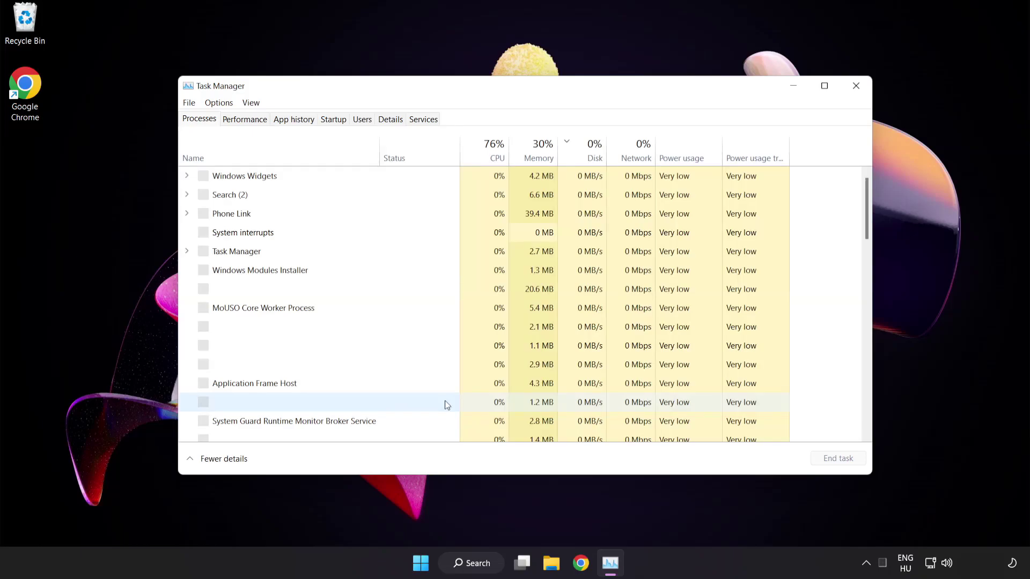
Step: Disable Cortana, Phone Link and Terminal at startup, then select the Windows Security notification icon
click(340, 121)
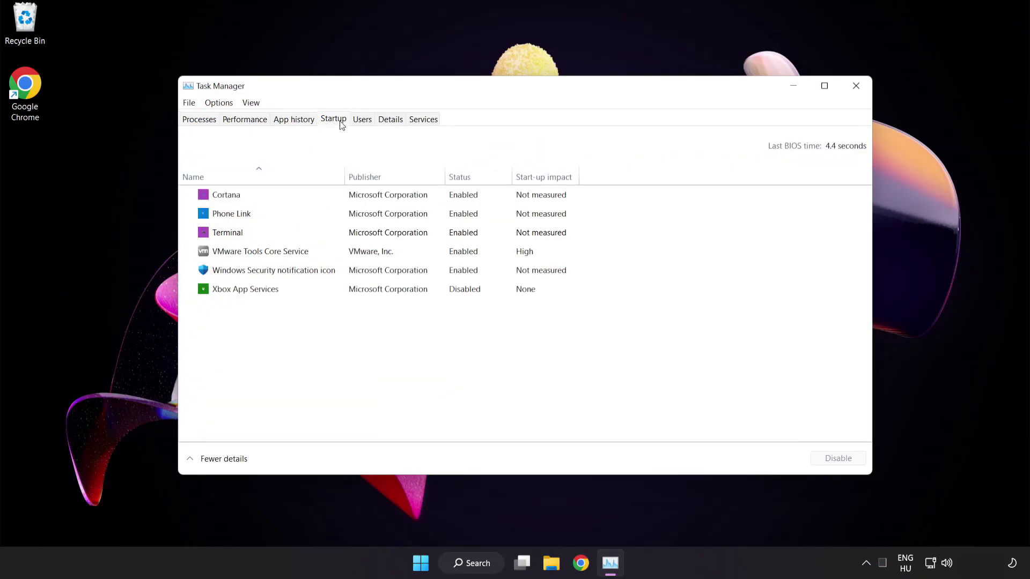
click(342, 200)
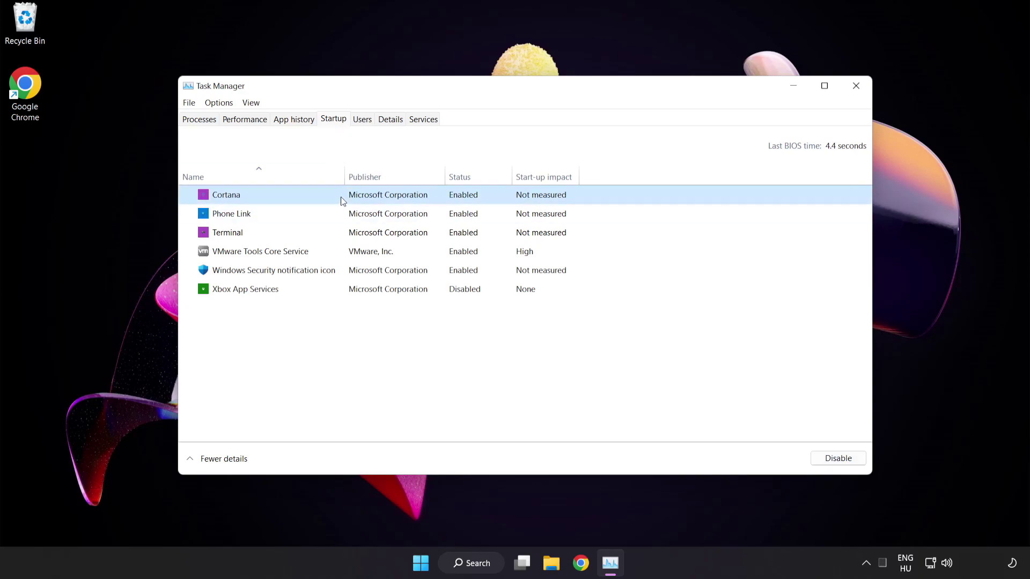
click(843, 463)
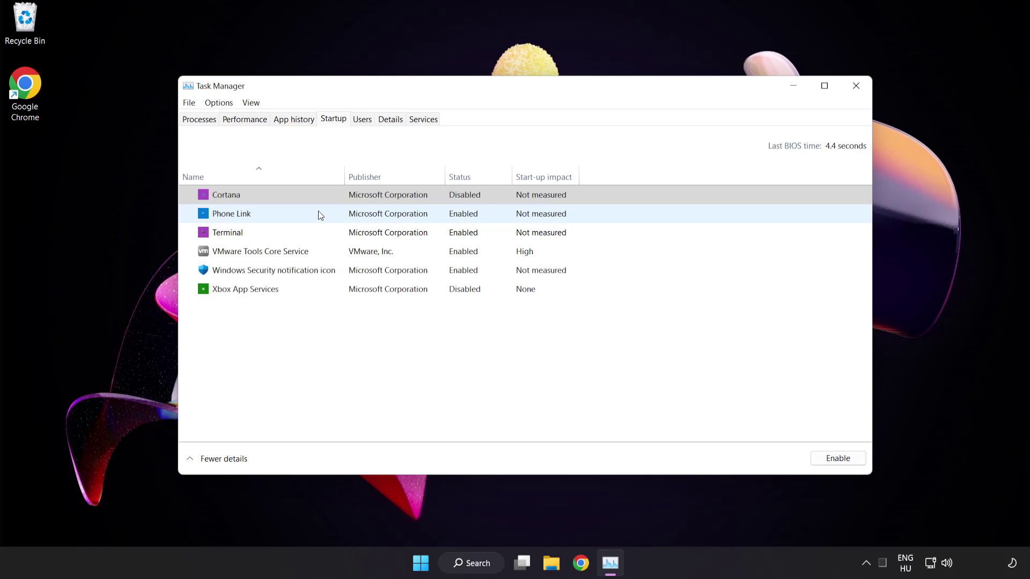
click(318, 212)
click(831, 462)
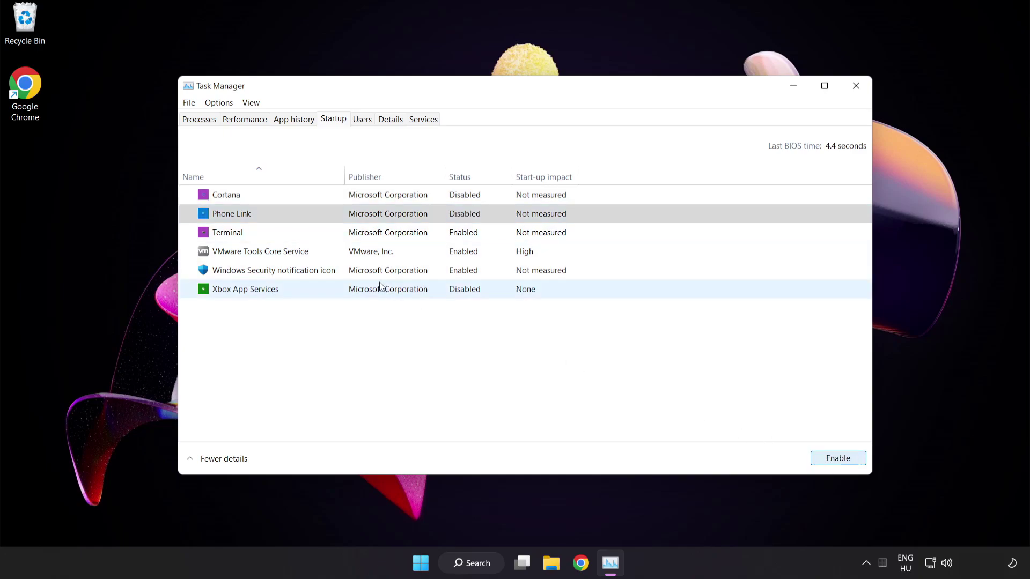
click(326, 234)
click(829, 459)
click(349, 271)
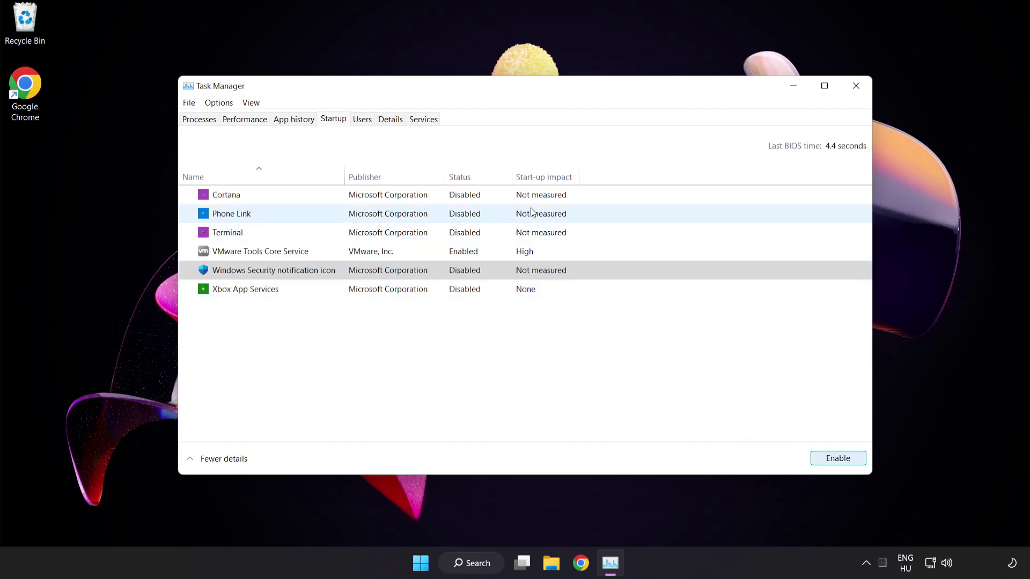
Step: Close Task Manager and download the DirectX End-User Runtime Web Installer in Chrome
click(856, 87)
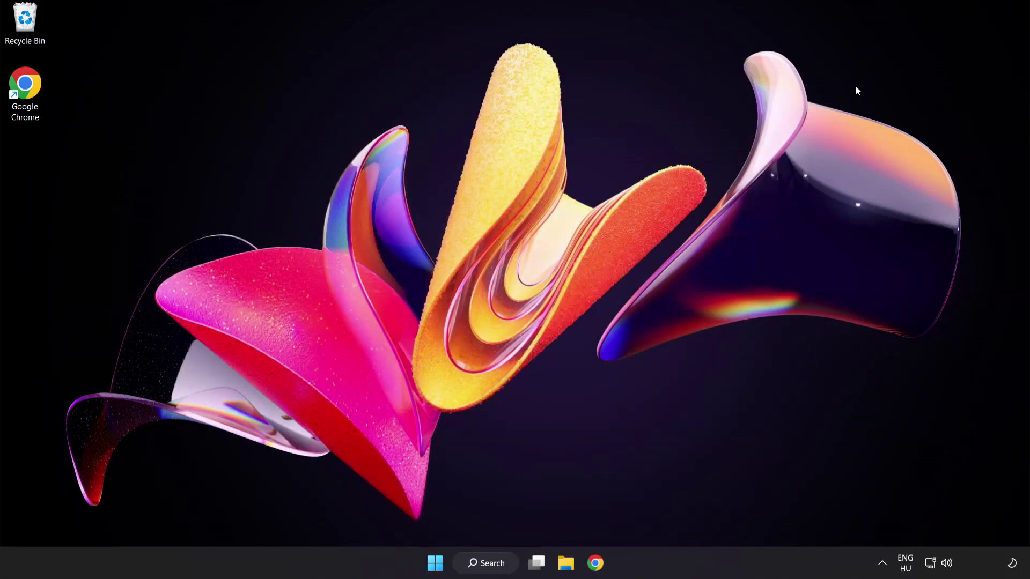
click(595, 564)
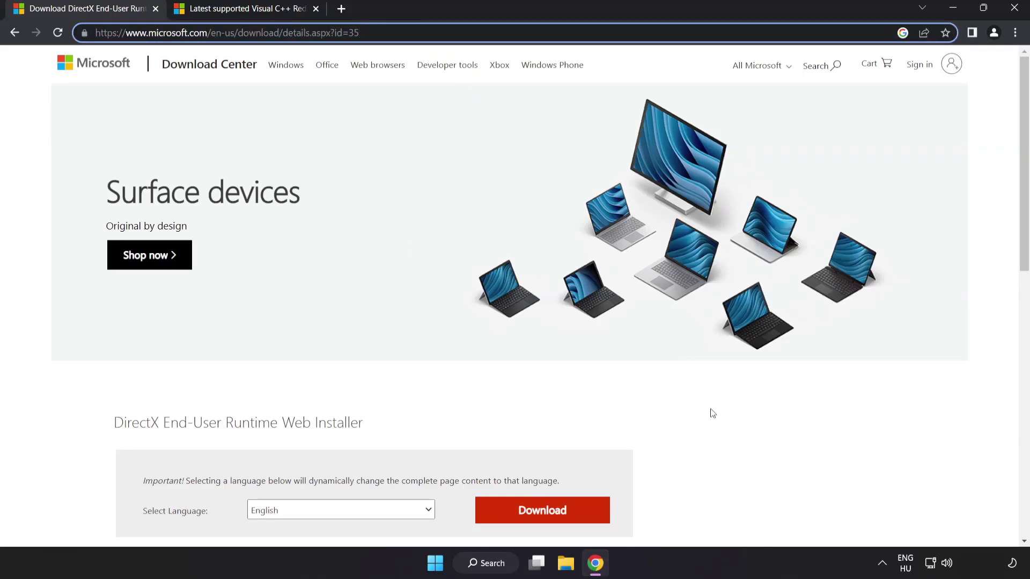
click(722, 435)
scroll(718, 436, down, 3)
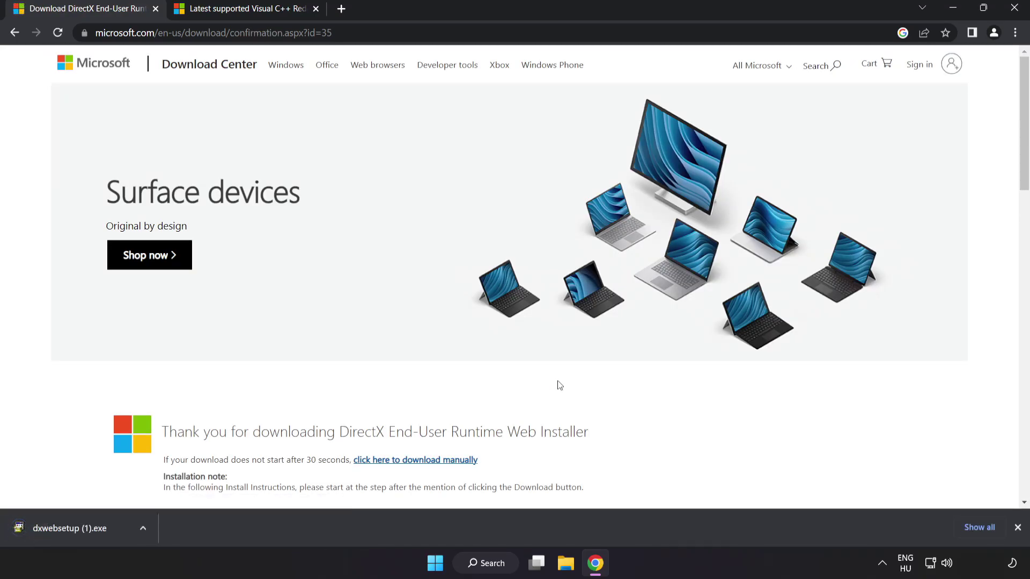
Step: Run dxwebsetup.exe, accept the license, skip the Bing Bar offer and finish; DirectX is already current
click(86, 528)
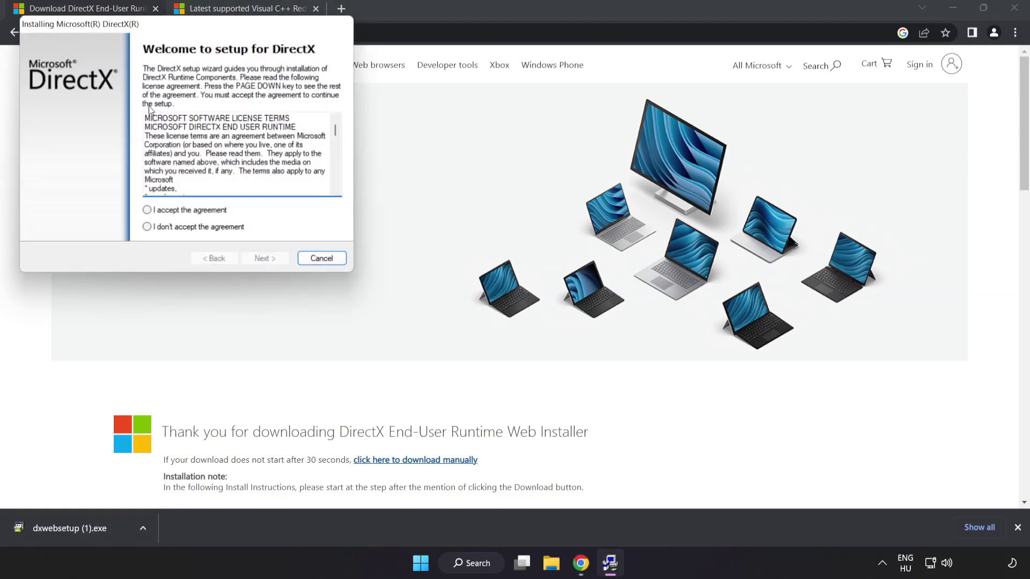
drag(153, 24, 468, 135)
drag(650, 242, 657, 298)
click(481, 323)
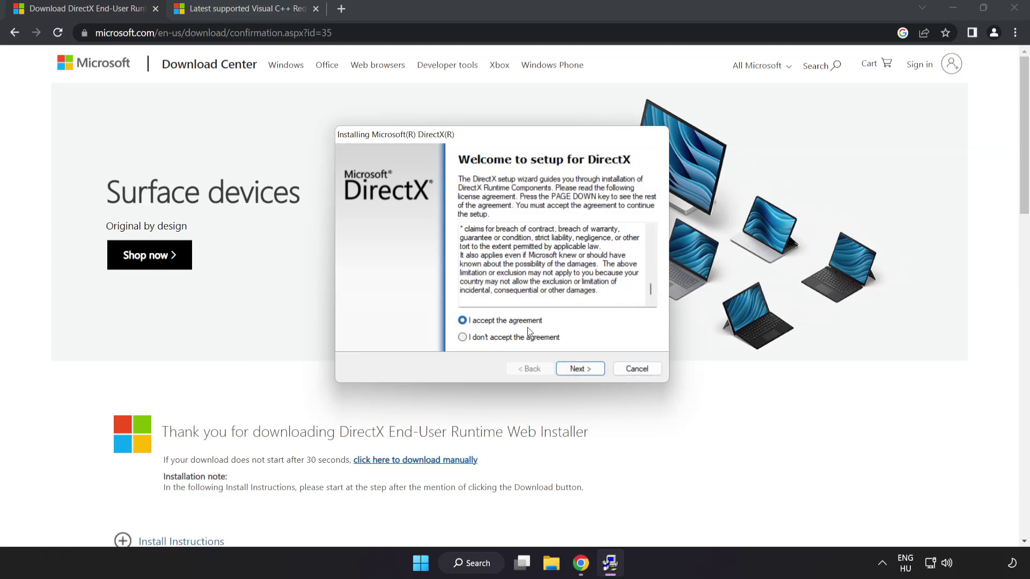
click(583, 369)
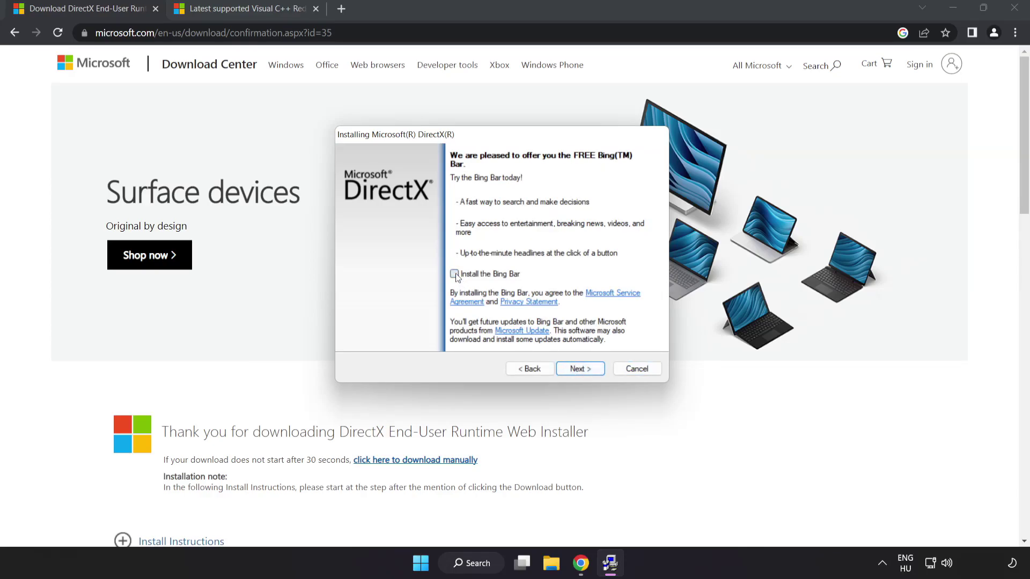
click(582, 369)
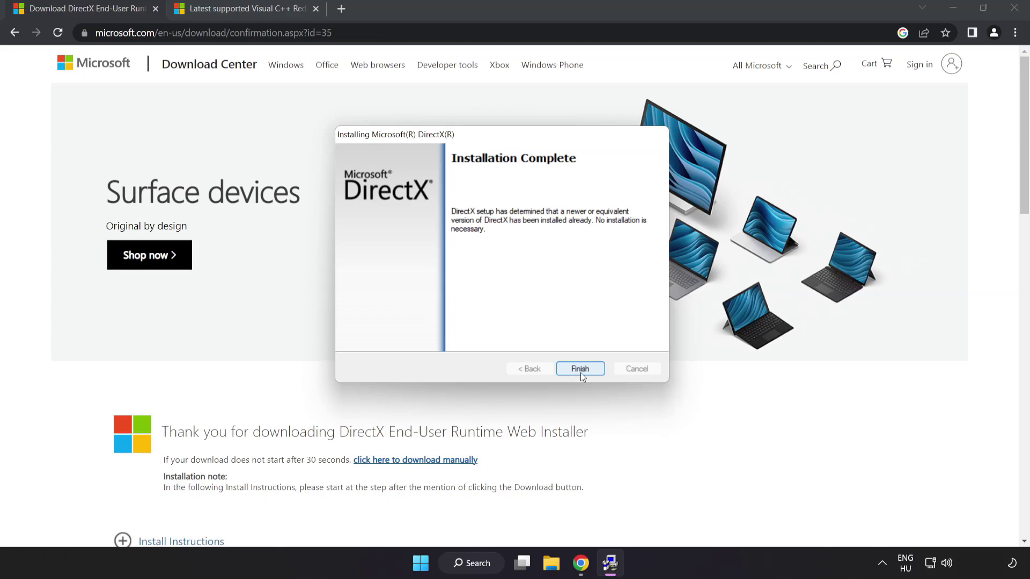
click(580, 369)
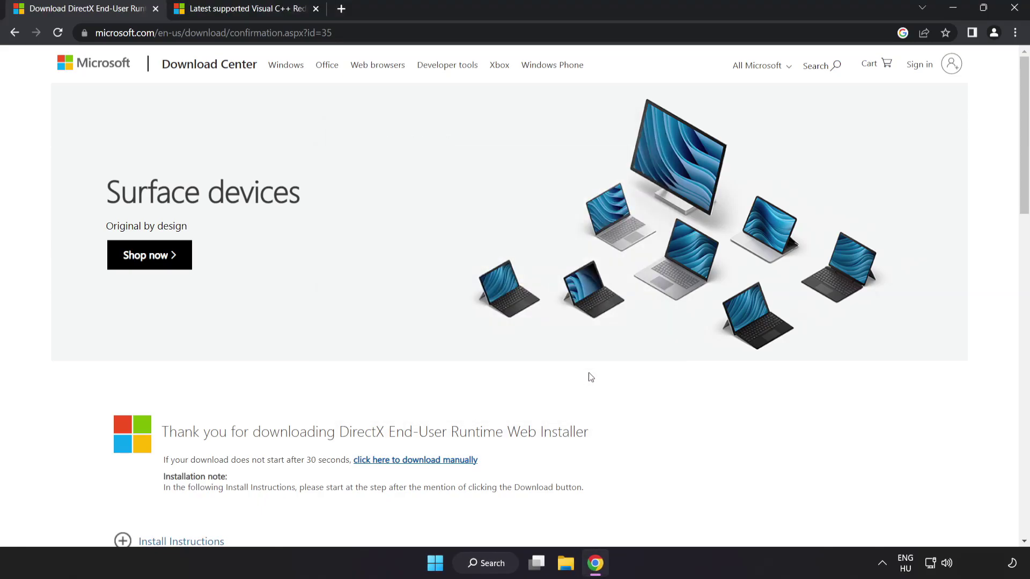
Step: Close the DirectX tab and download the ARM64, x86 and x64 vc_redist installers
click(155, 9)
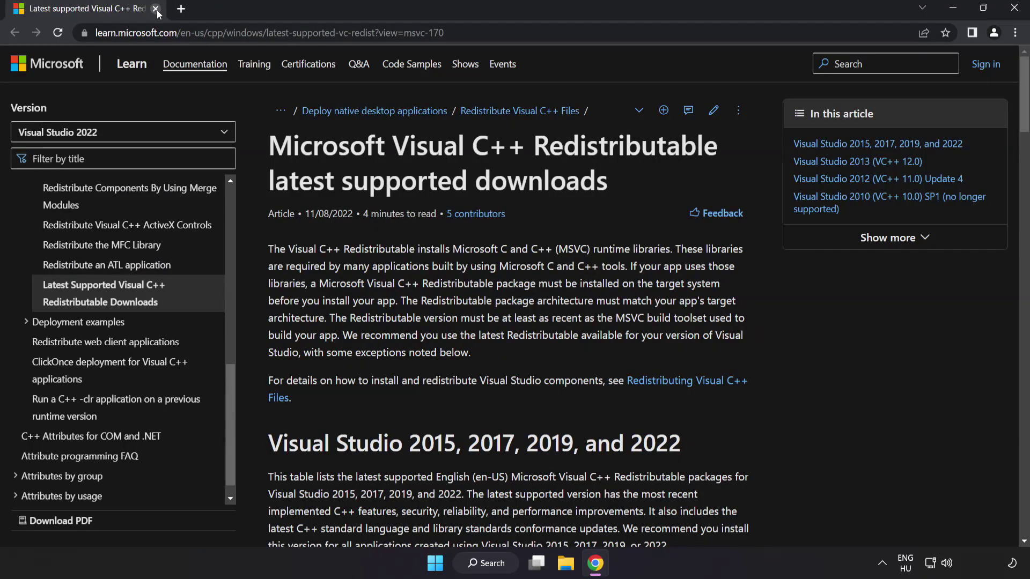
click(479, 27)
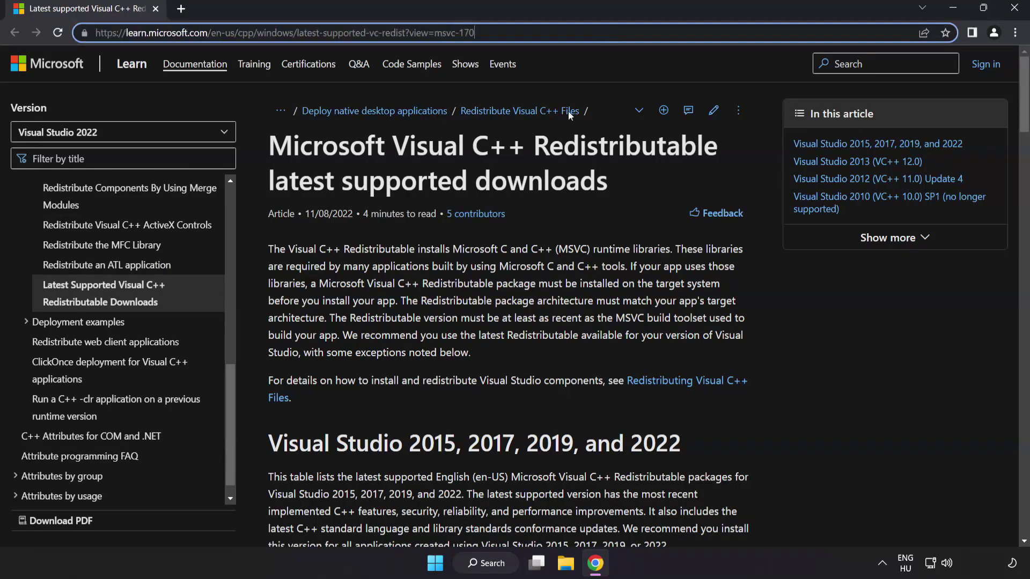
click(515, 158)
drag(1022, 96, 1015, 151)
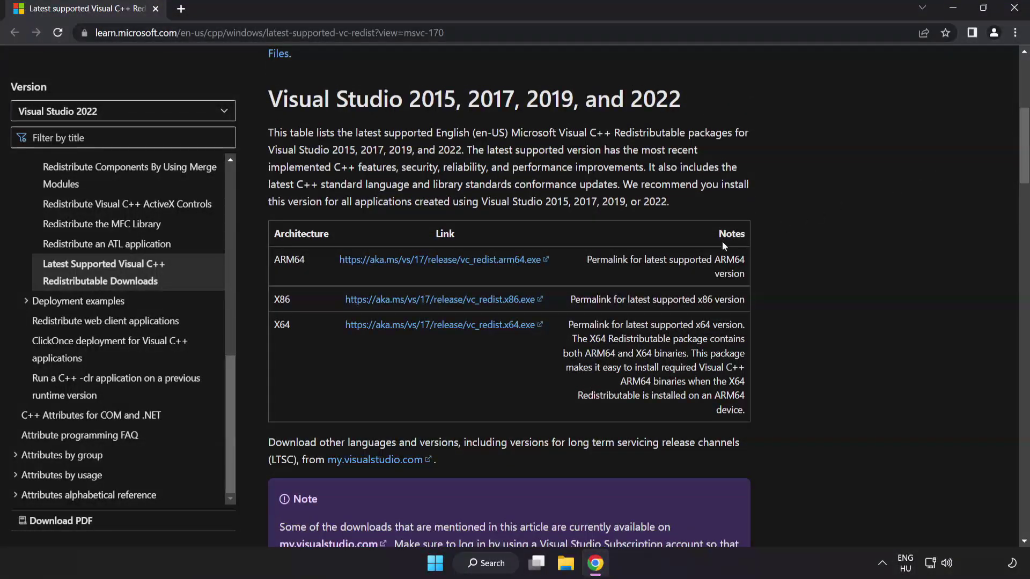
click(428, 266)
click(429, 301)
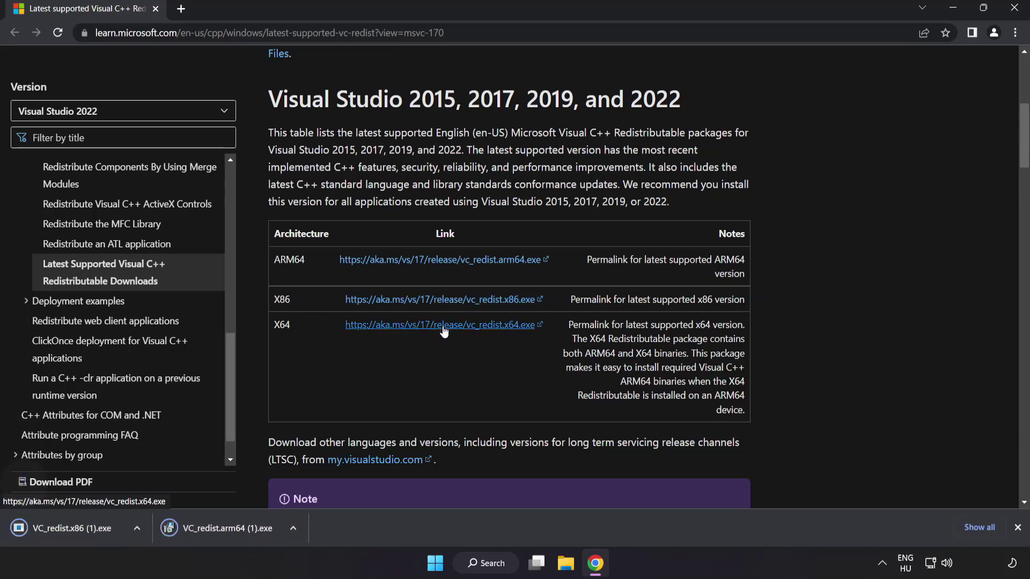
click(443, 325)
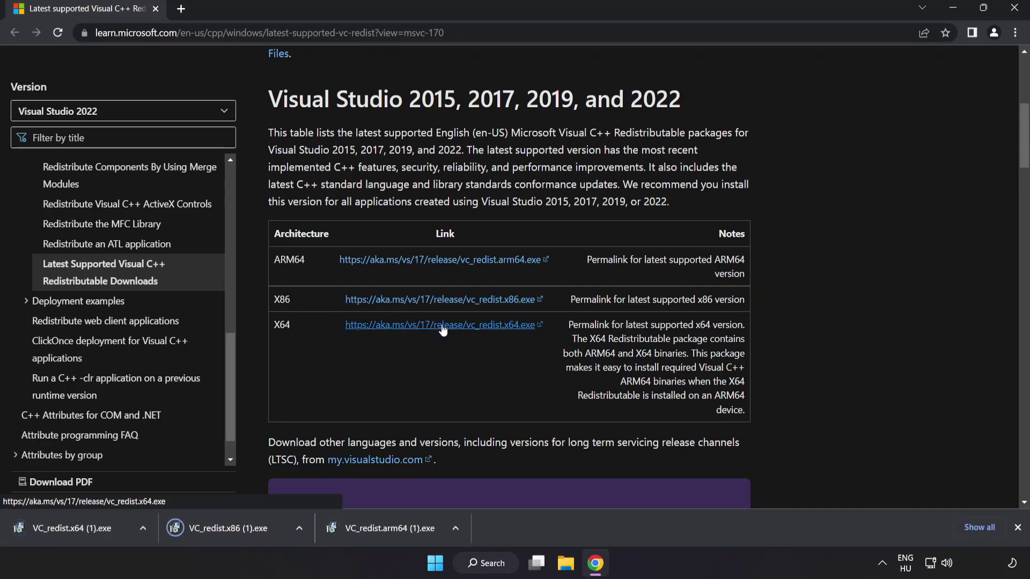
Step: Try installing the ARM64 Visual C++ redistributable with the license accepted; the setup fails
click(388, 529)
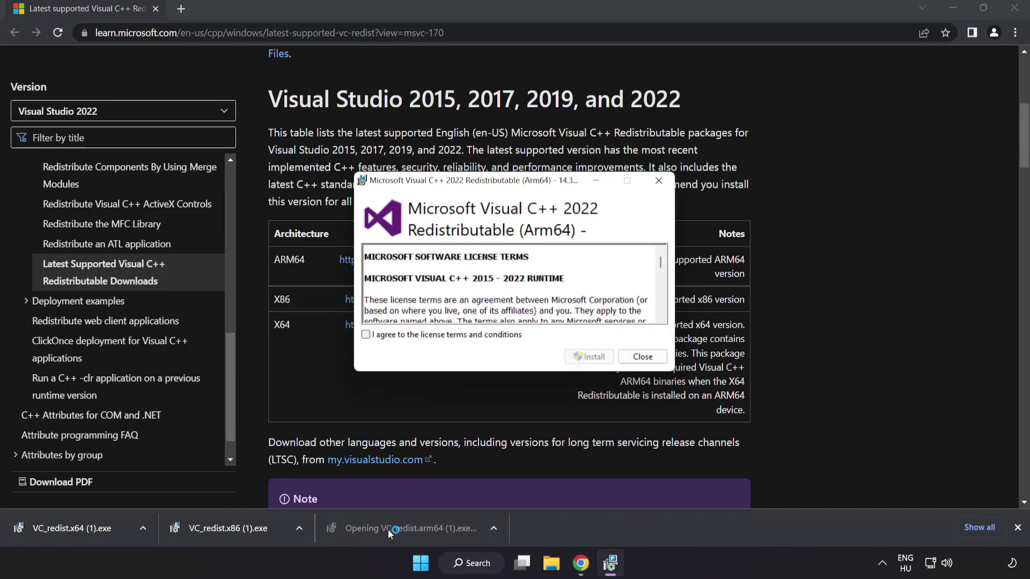
drag(661, 263, 660, 313)
click(367, 335)
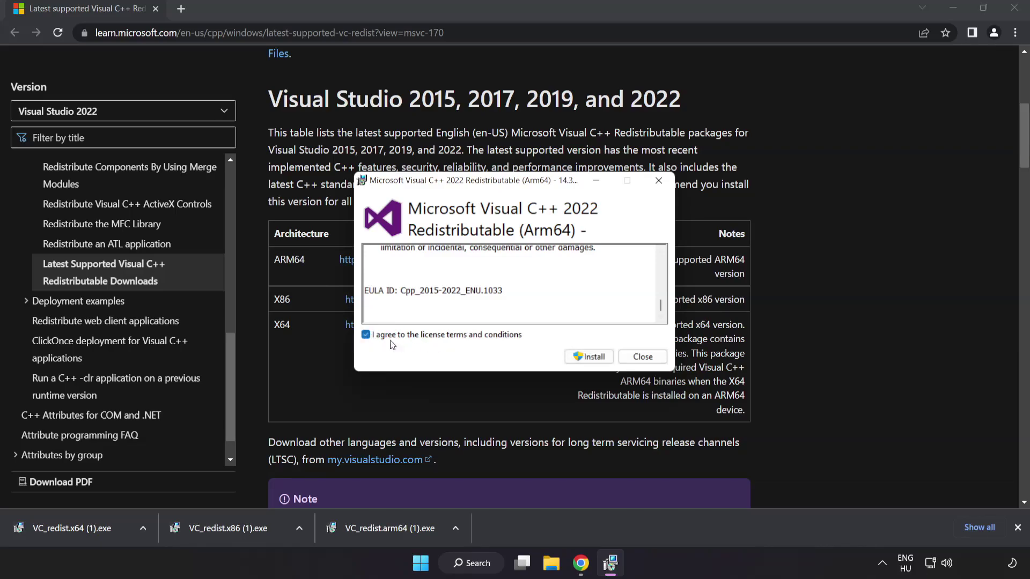
click(587, 358)
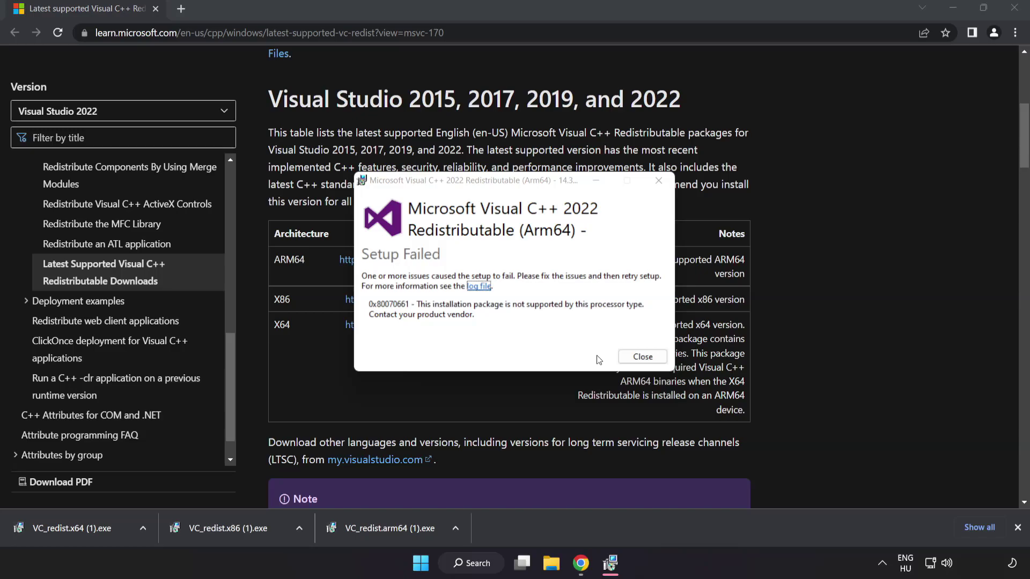
click(640, 359)
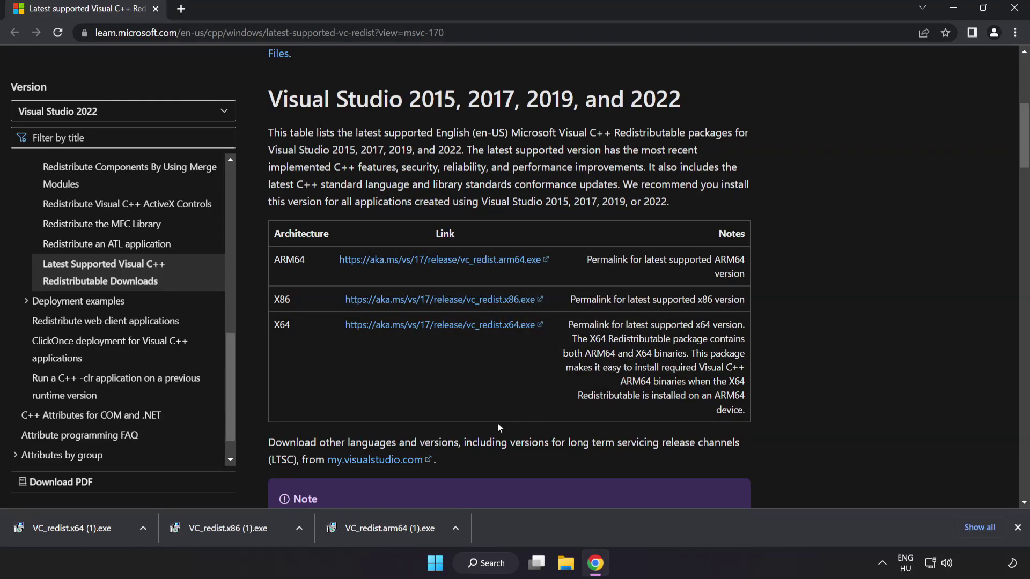
Step: Install the x86 redistributable successfully; the x64 setup fails pending a reboot
click(231, 529)
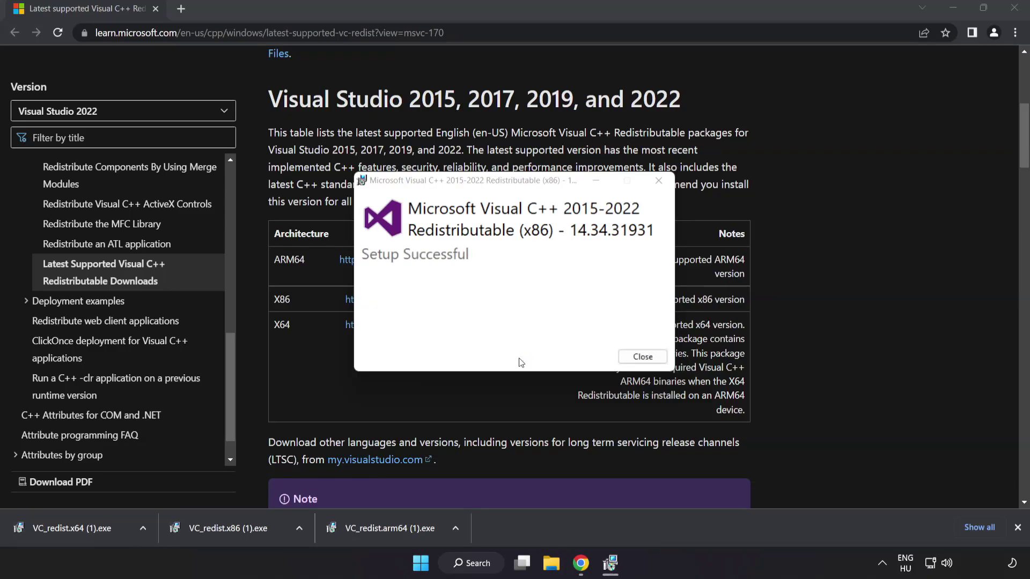
click(642, 357)
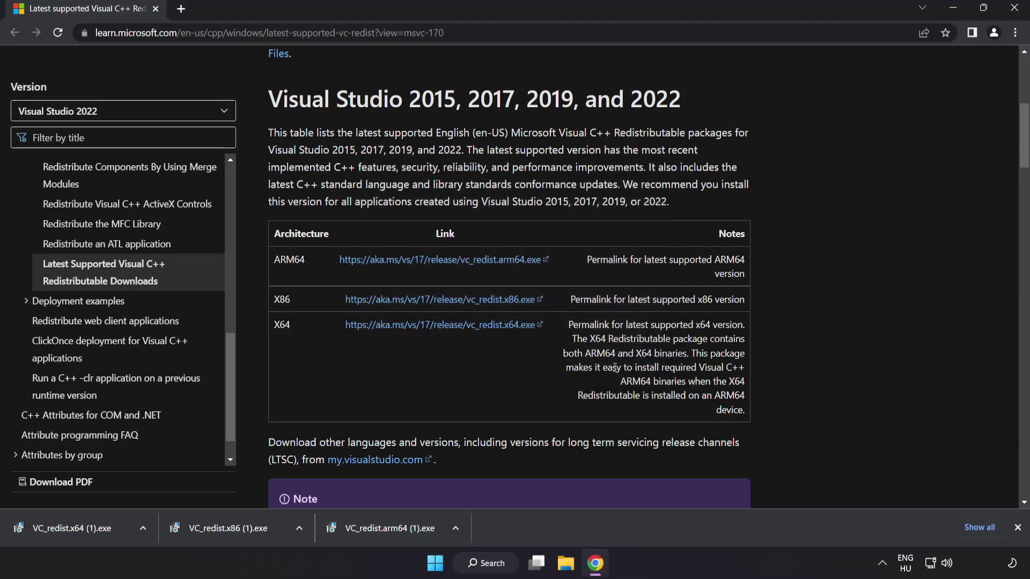
click(92, 527)
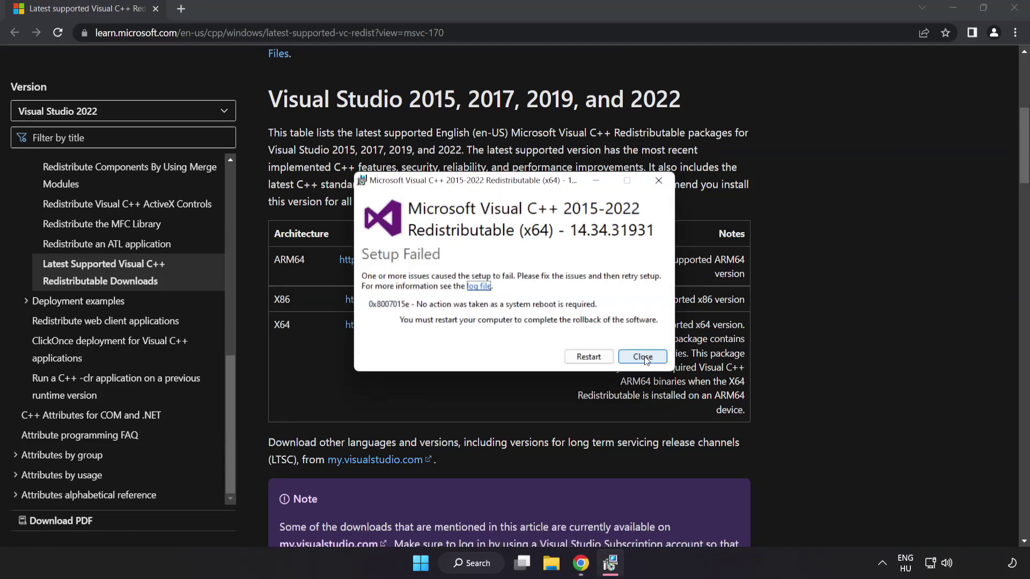
click(642, 357)
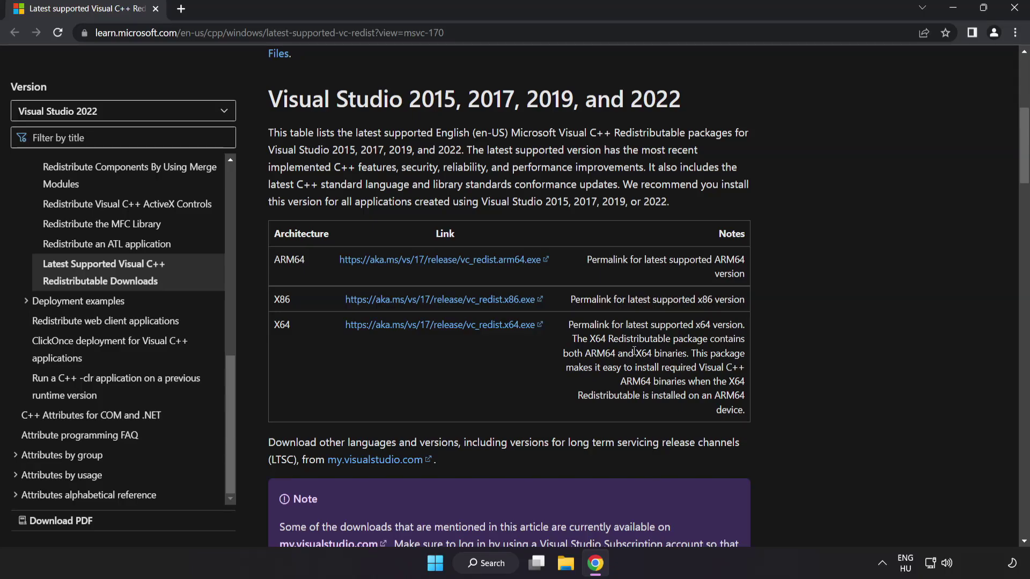
Step: Close Chrome and launch Command Prompt as administrator from a 'cmd' search
click(1013, 11)
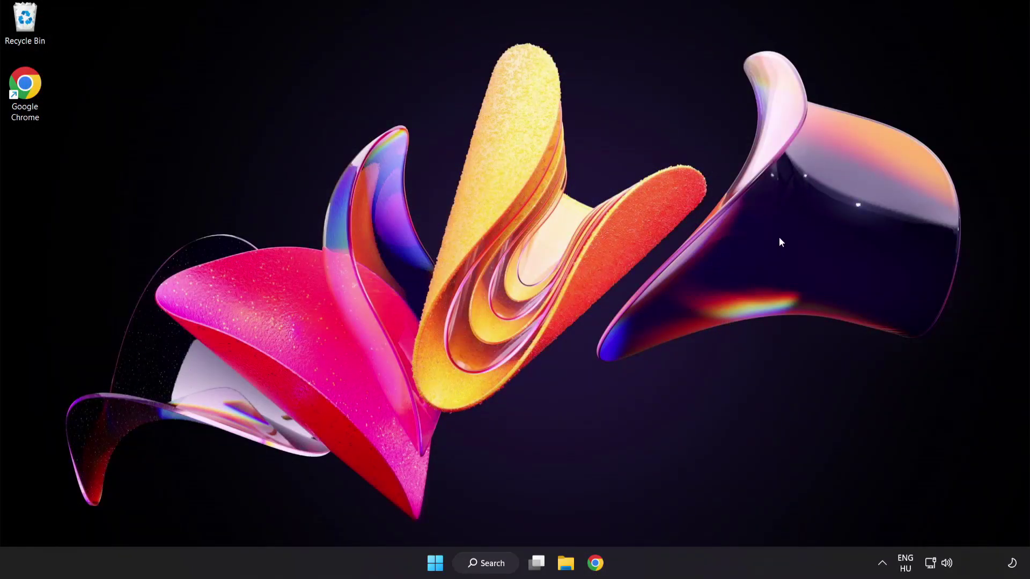
click(488, 564)
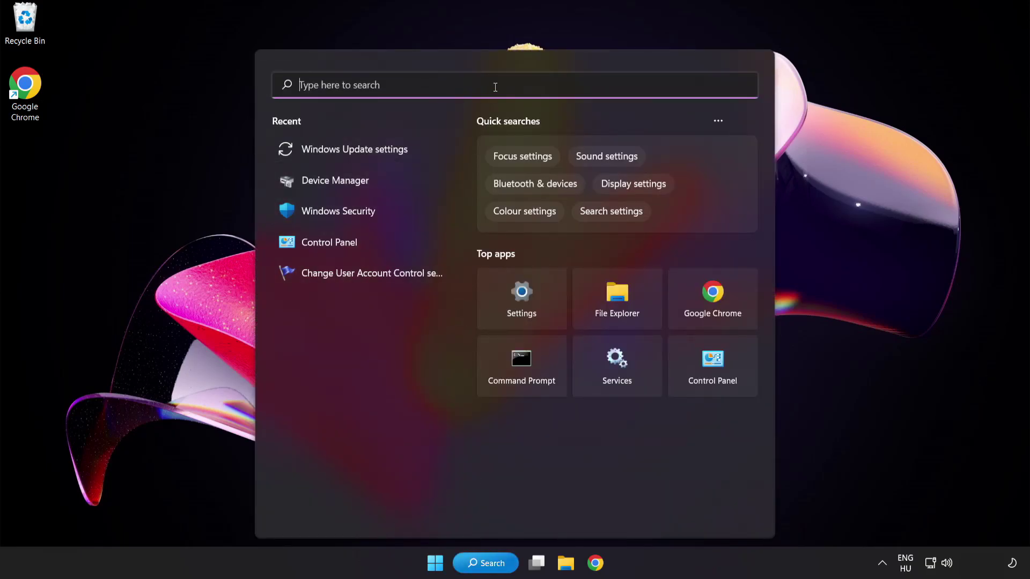
text(cmd)
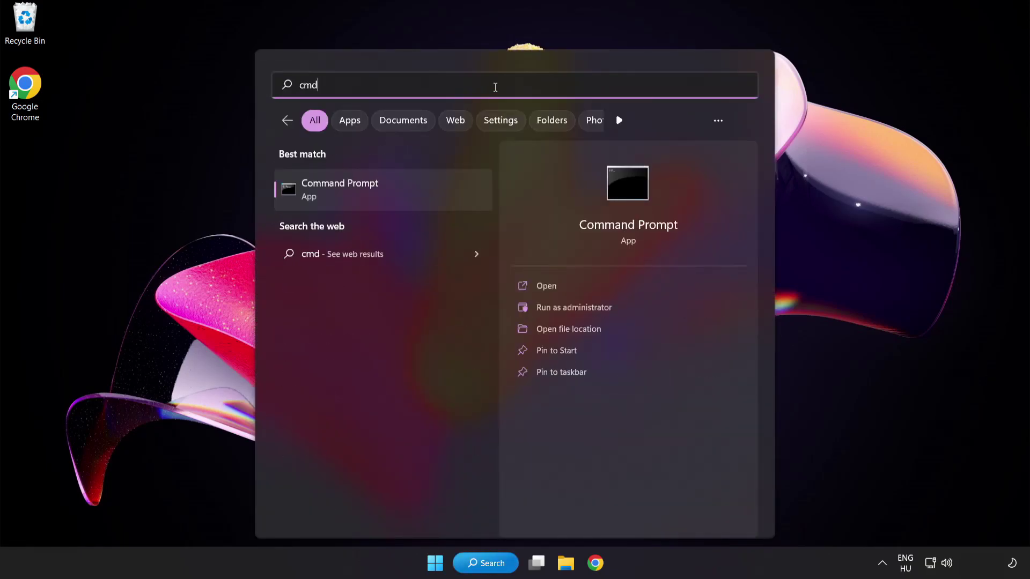
right_click(386, 199)
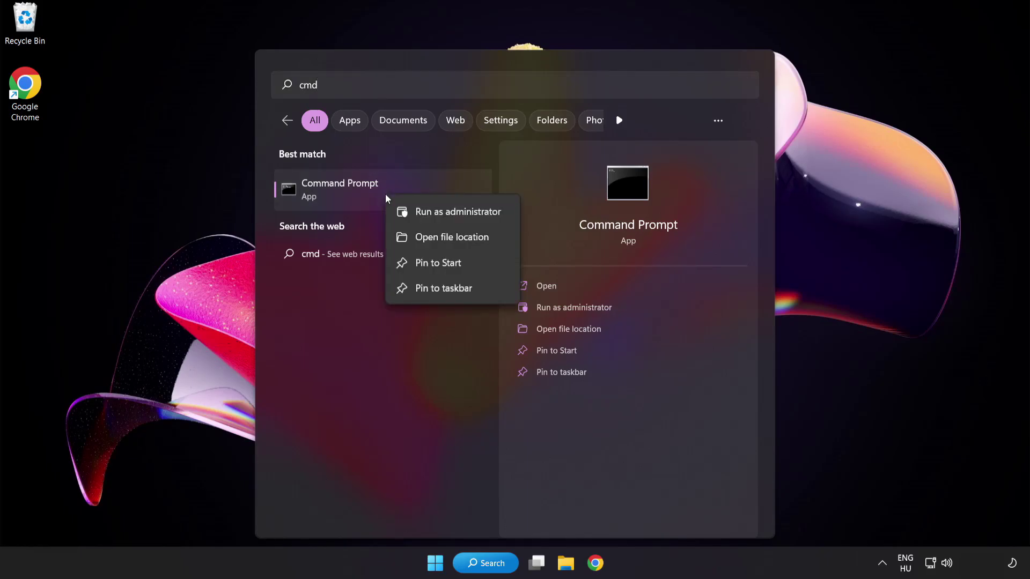
click(434, 214)
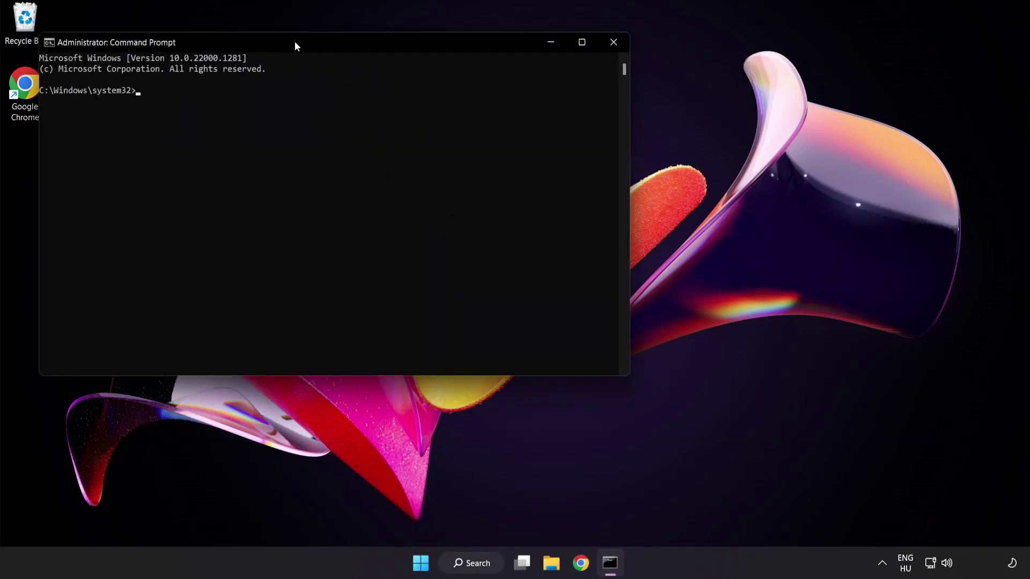
Step: Run sfc /scannow, confirm no integrity violations were found, then close the prompt
drag(295, 44, 447, 104)
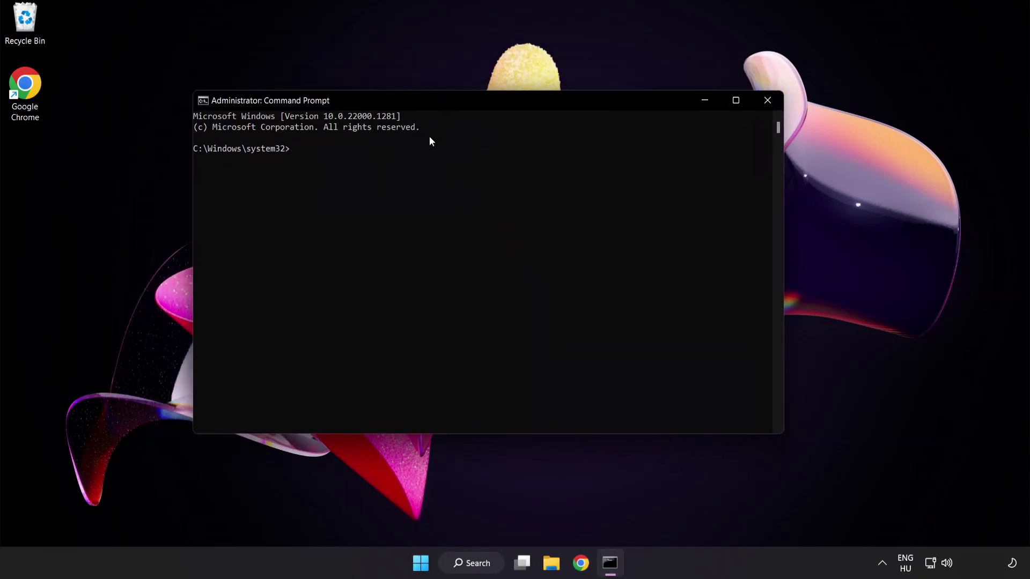
text(sfc)
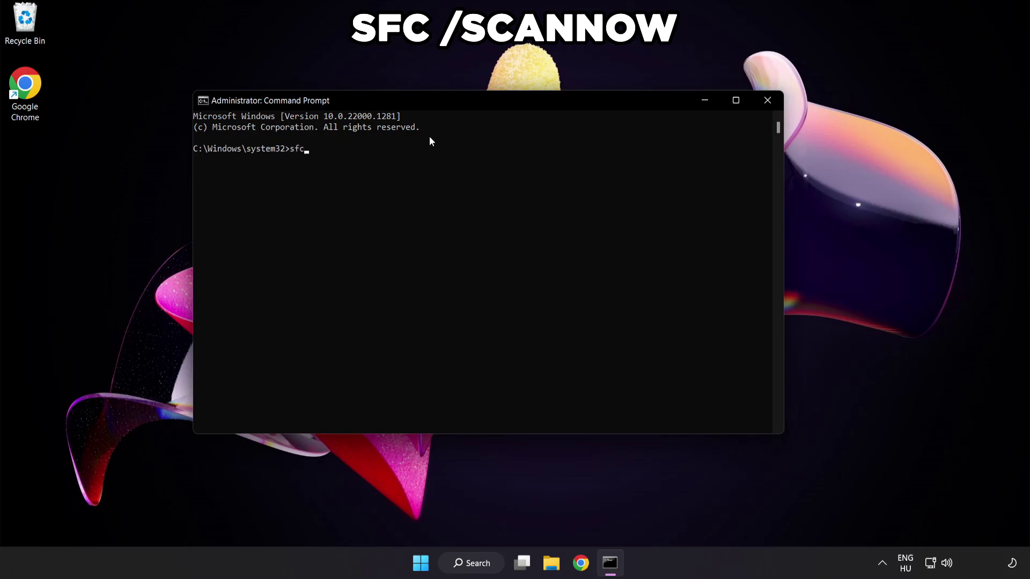
text( /scannow)
key(Return)
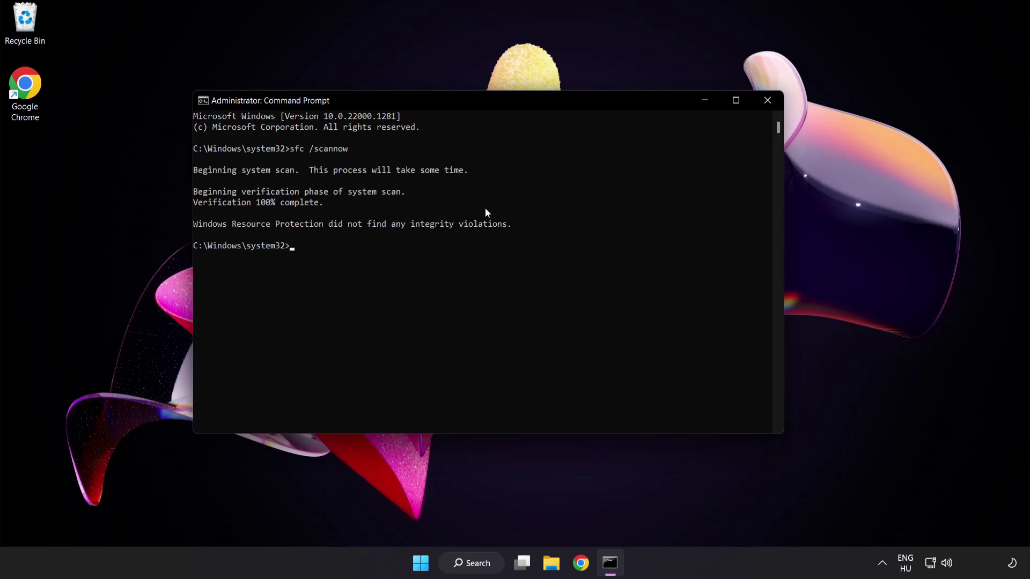
click(767, 102)
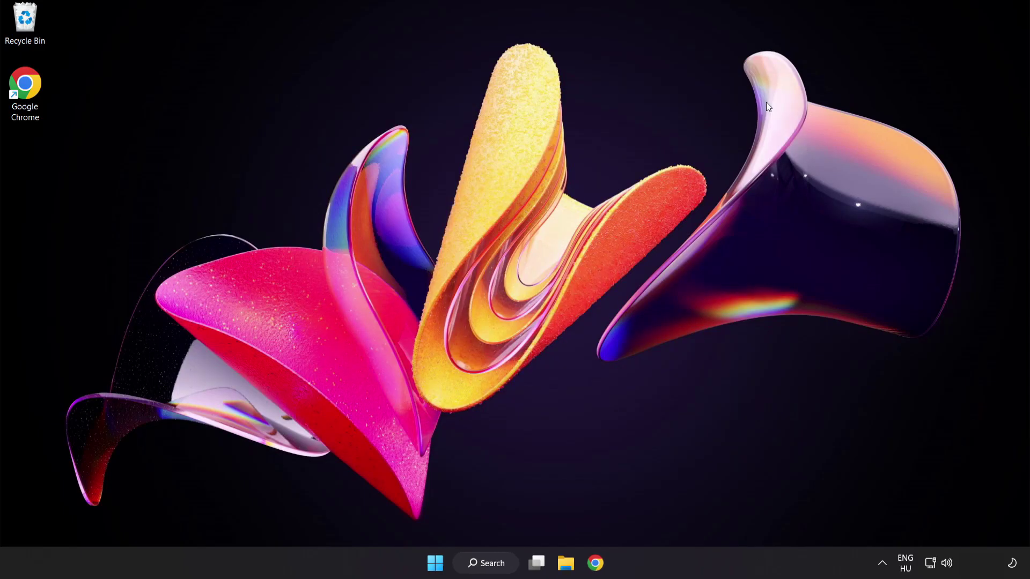
Step: Show the Start menu power options with Sleep, Shut down and Restart
click(434, 563)
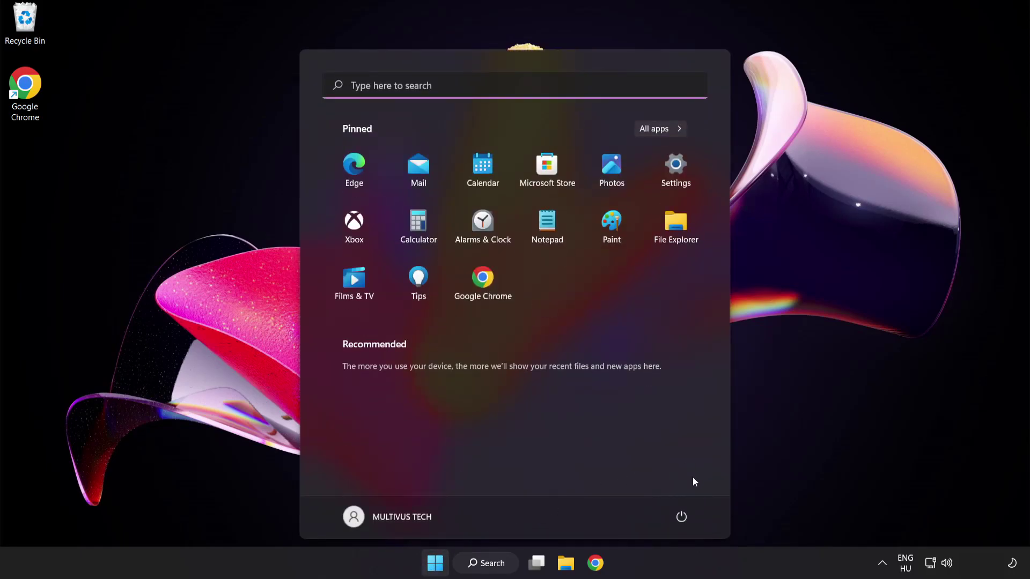
click(682, 517)
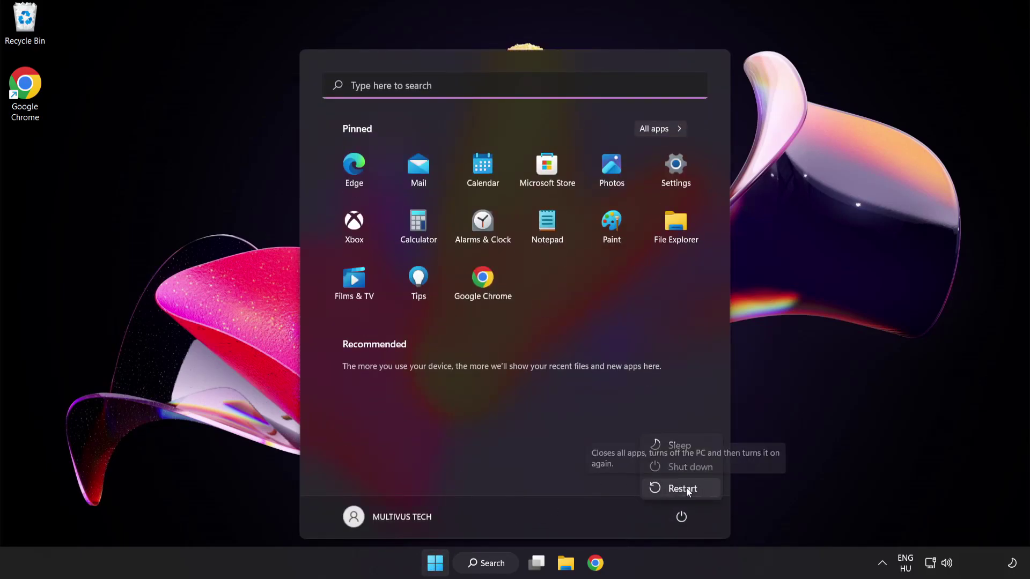